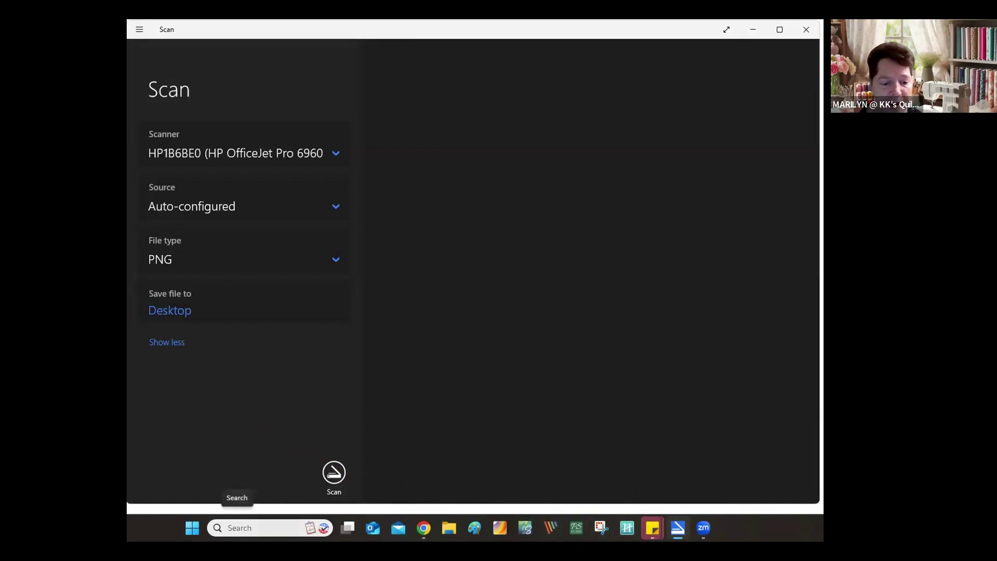
Step: Search Windows for "sc" and open the Scan app
left_click(236, 528)
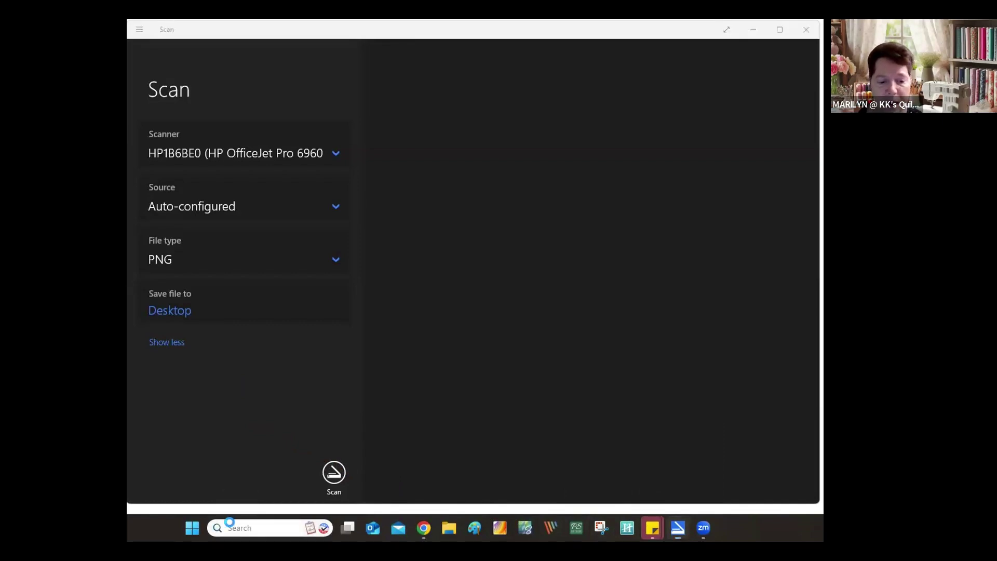
type("sc")
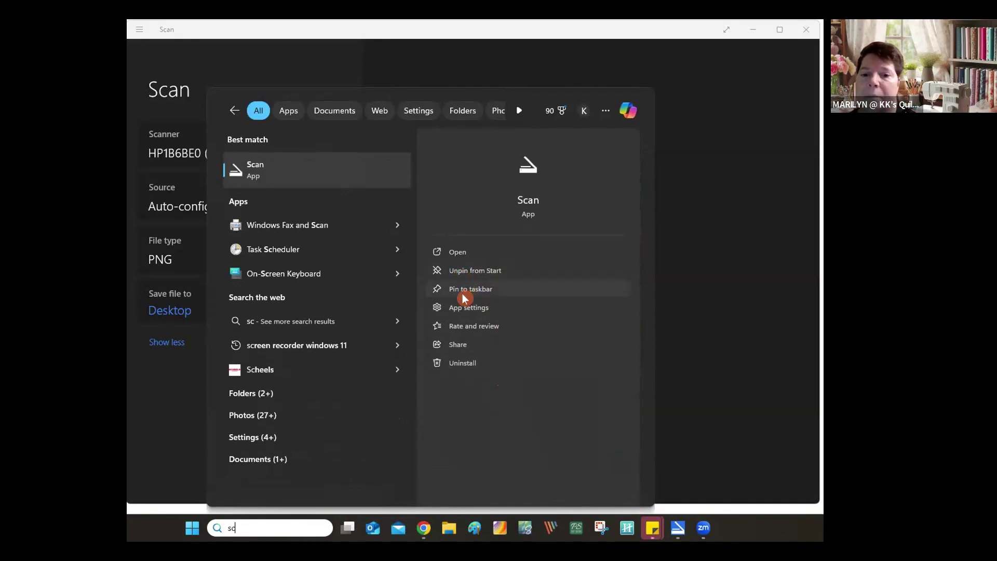
left_click(511, 204)
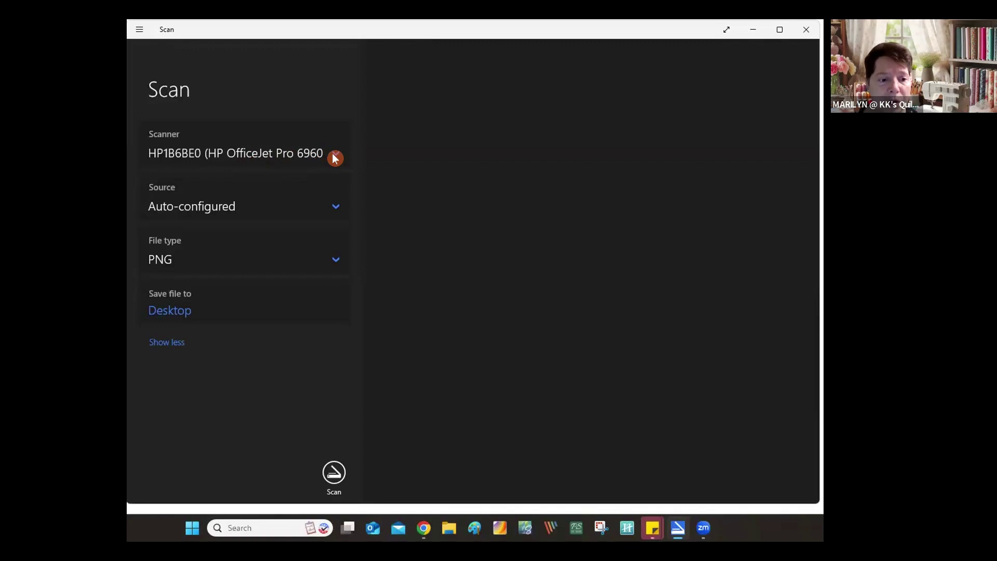
Step: Scan the pattern page as a PNG file to the Desktop and open the scanned image in the photo viewer
left_click(335, 264)
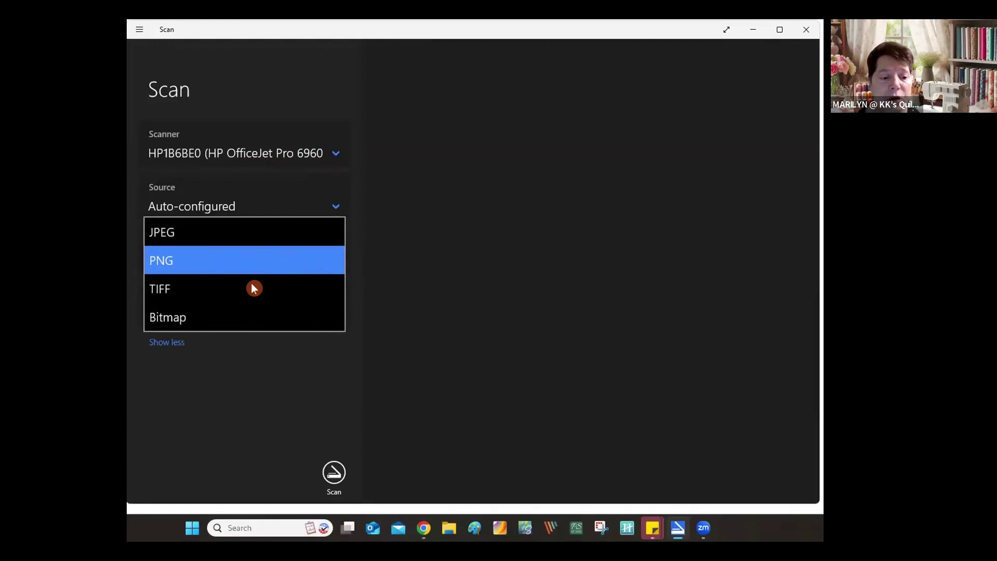
left_click(274, 259)
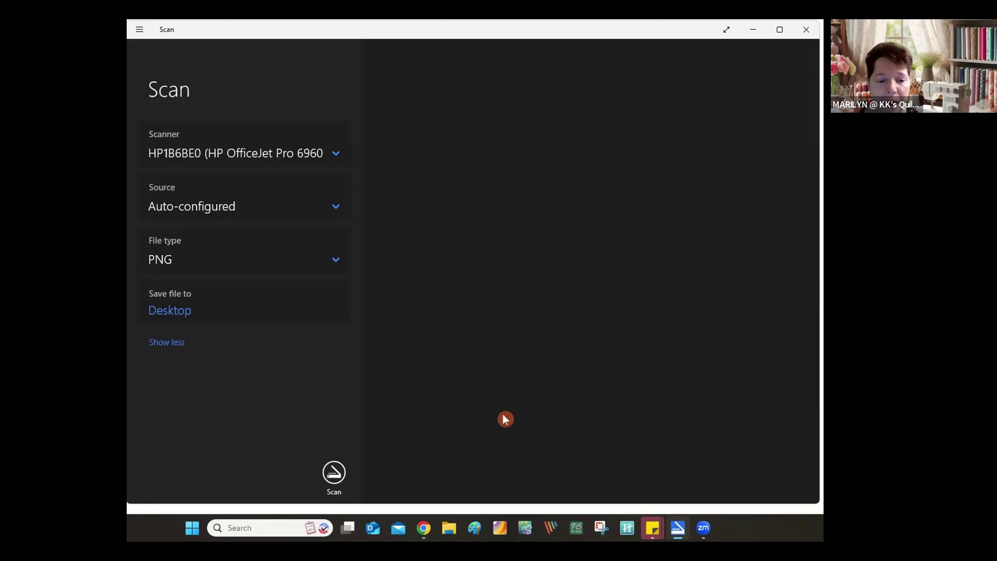
left_click(332, 474)
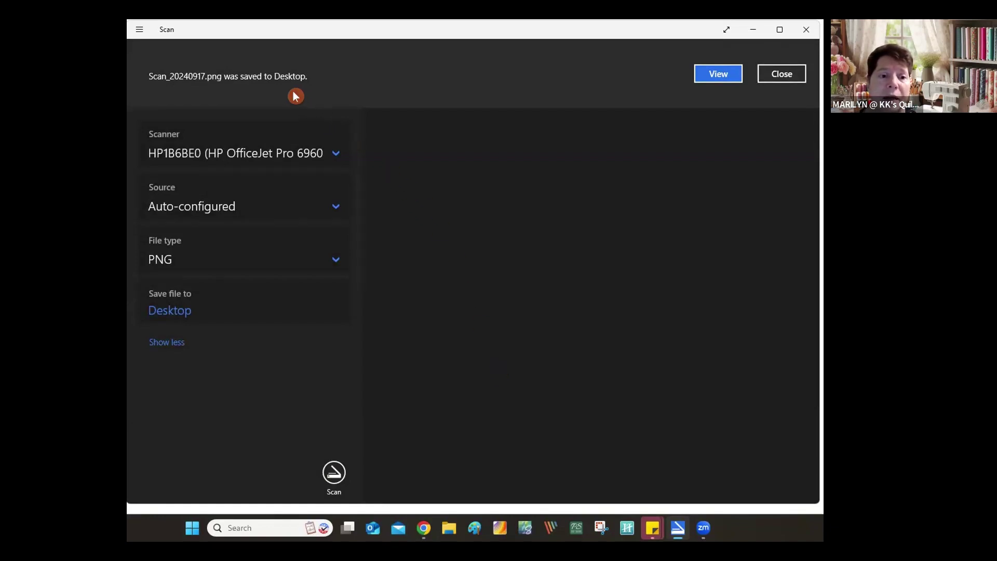
left_click(716, 77)
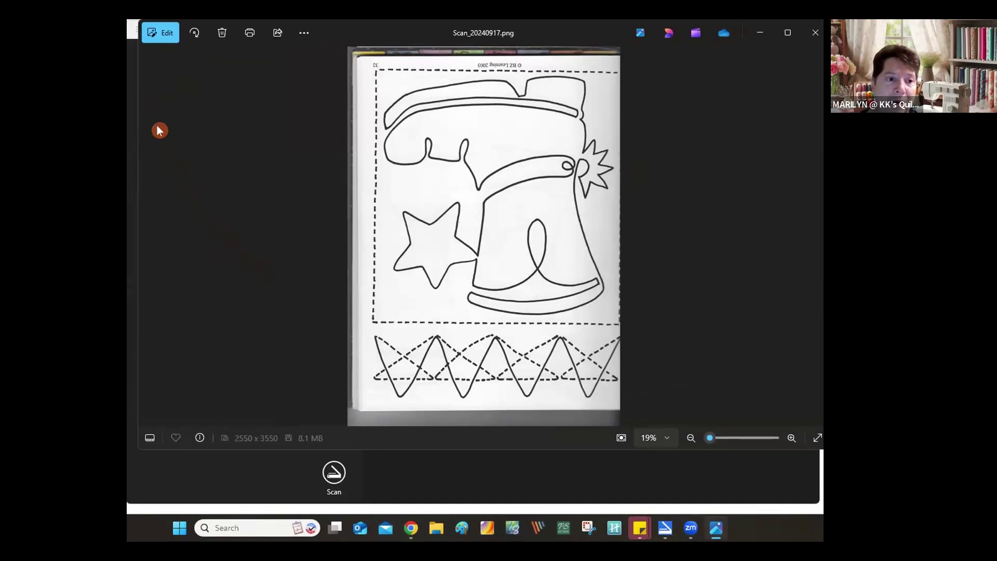
Step: Crop the scan to the boot and star drawing inside the dashed border, and save it over the original file
left_click(157, 37)
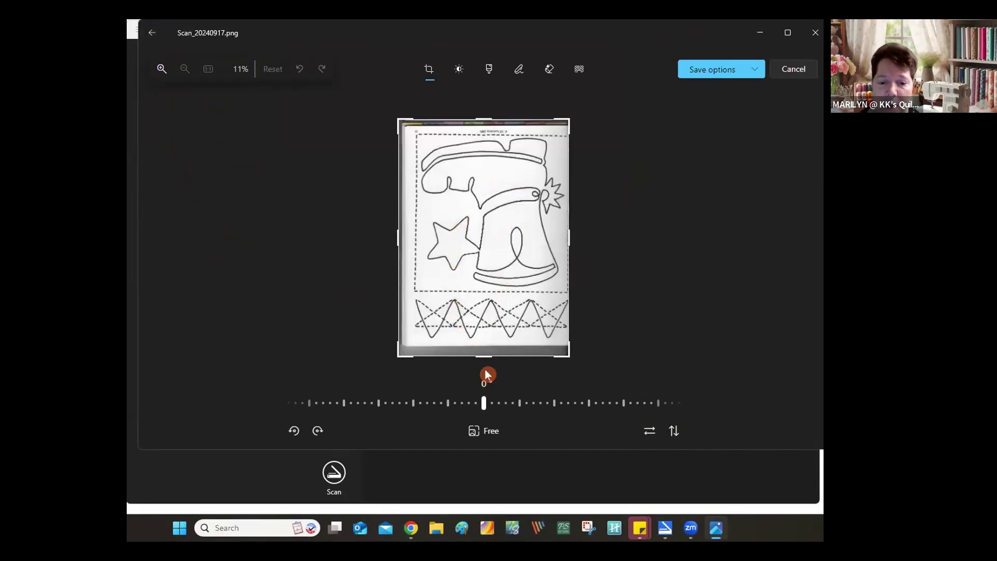
left_click_drag(482, 354, 494, 292)
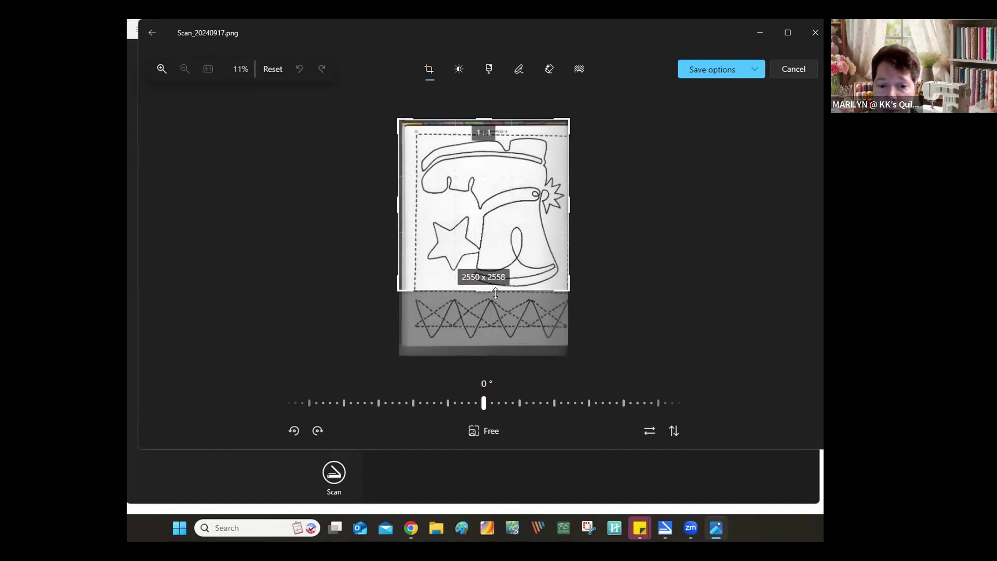
left_click_drag(364, 238, 393, 237)
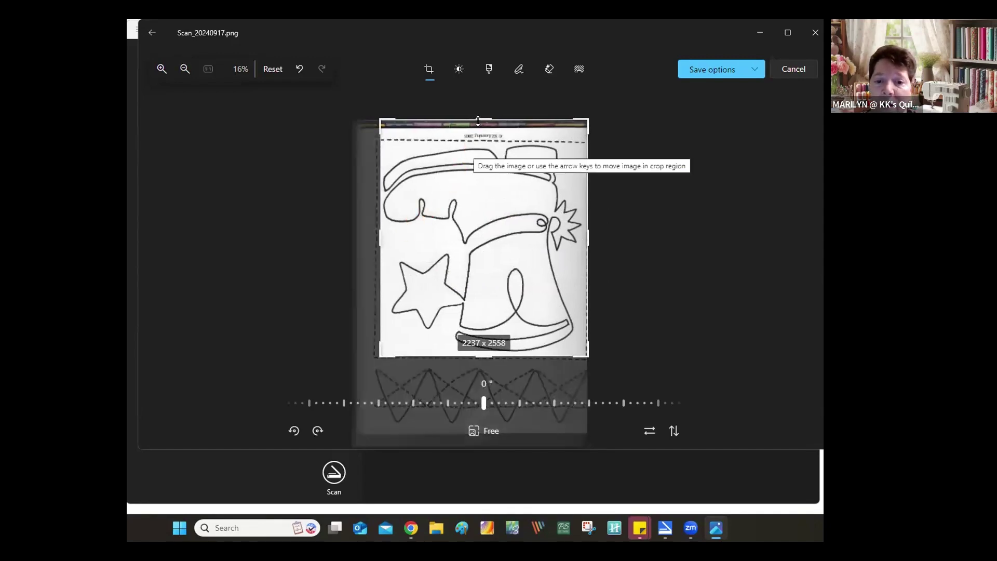
left_click_drag(481, 116, 476, 141)
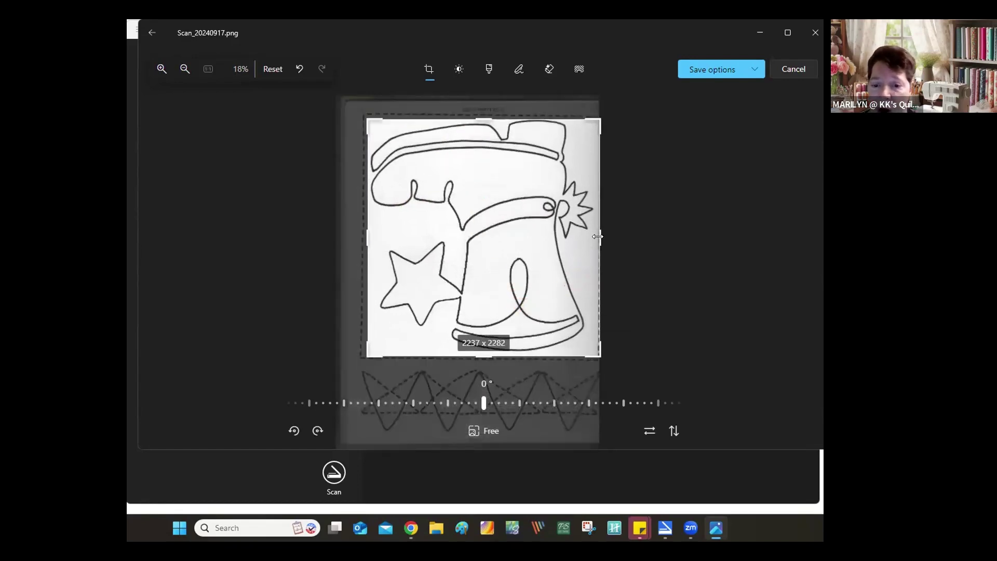
left_click_drag(595, 236, 591, 236)
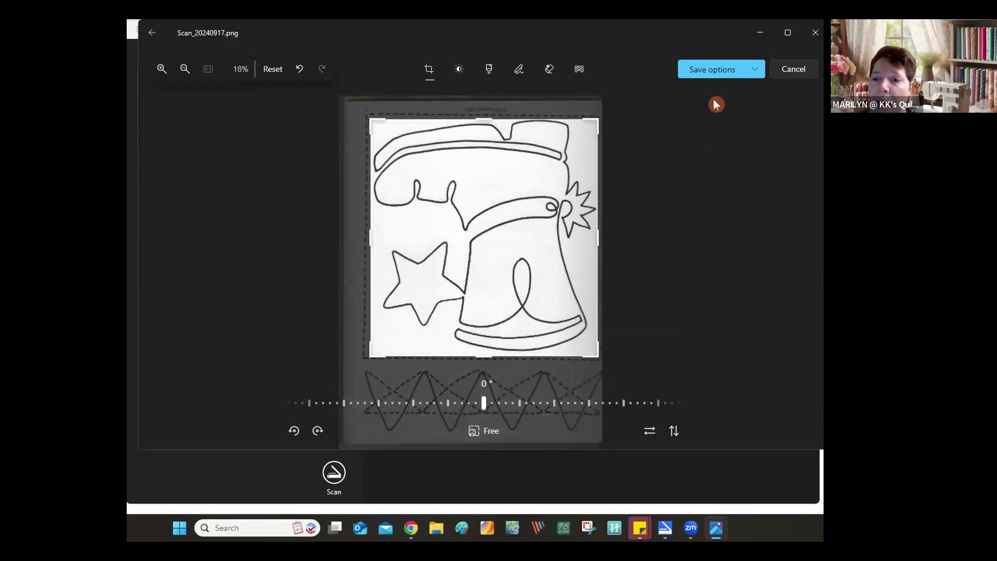
left_click(733, 73)
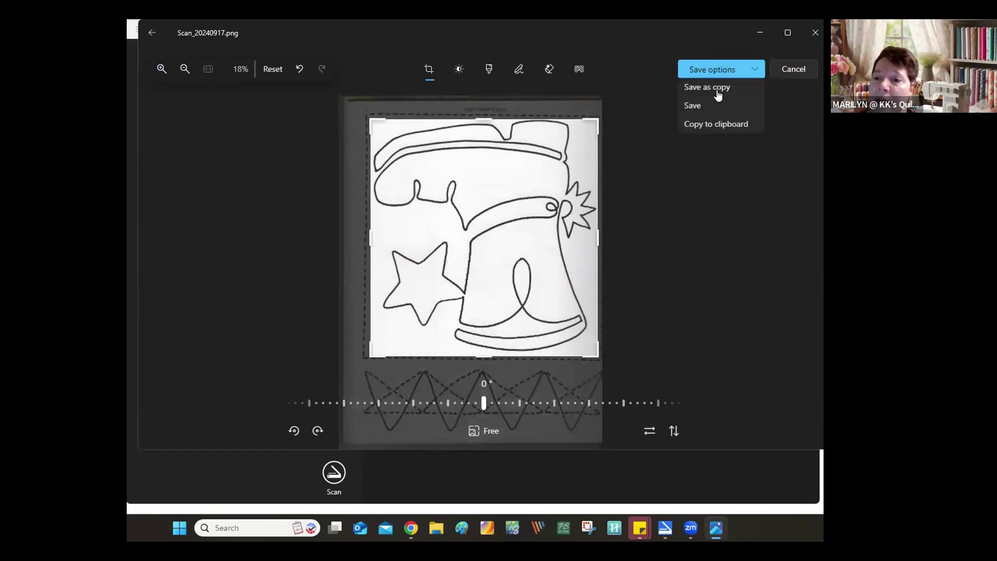
left_click(692, 111)
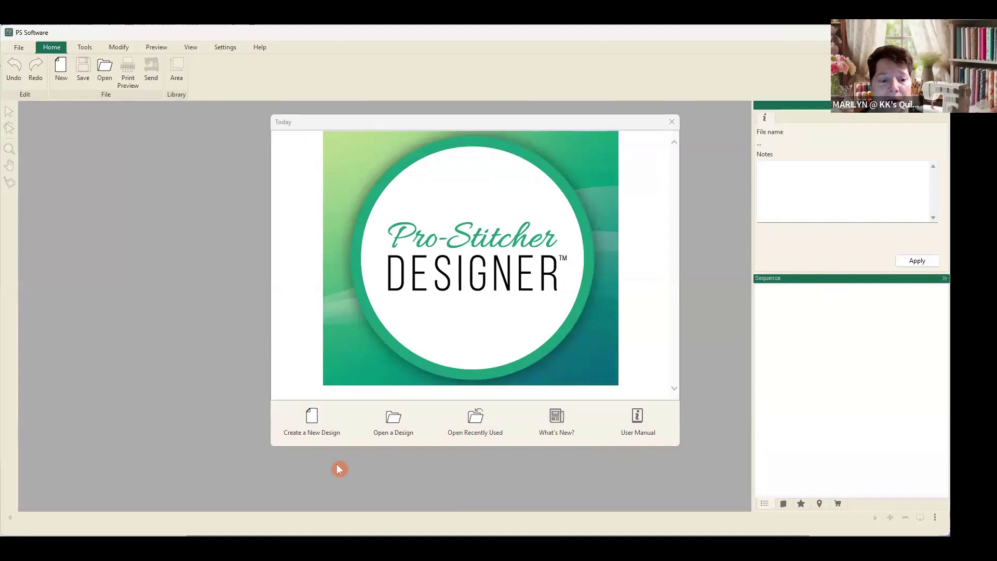
Step: Create a new design in Pro-Stitcher Designer and load Scan_20240917 from the Desktop as its backdrop
left_click(312, 430)
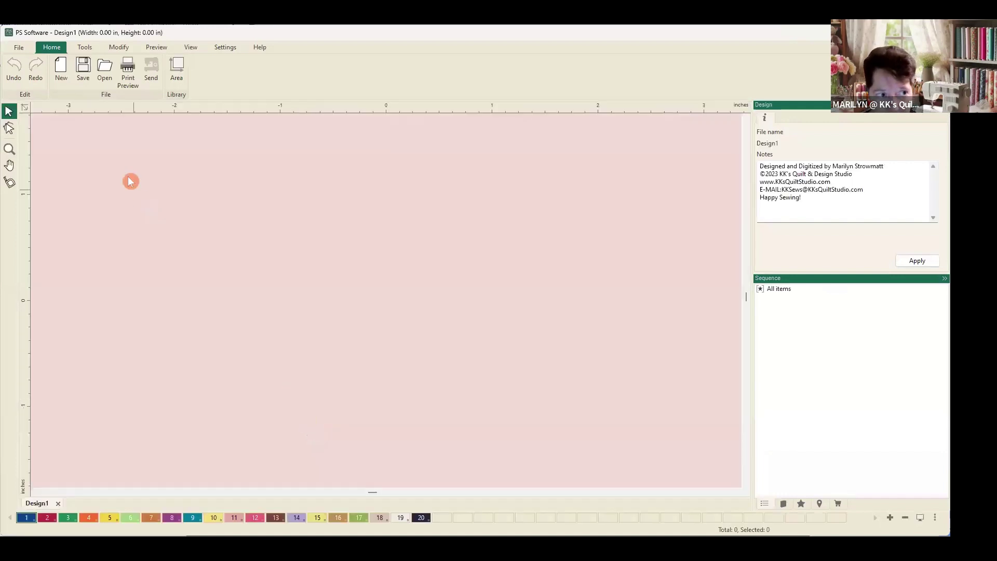
left_click(84, 48)
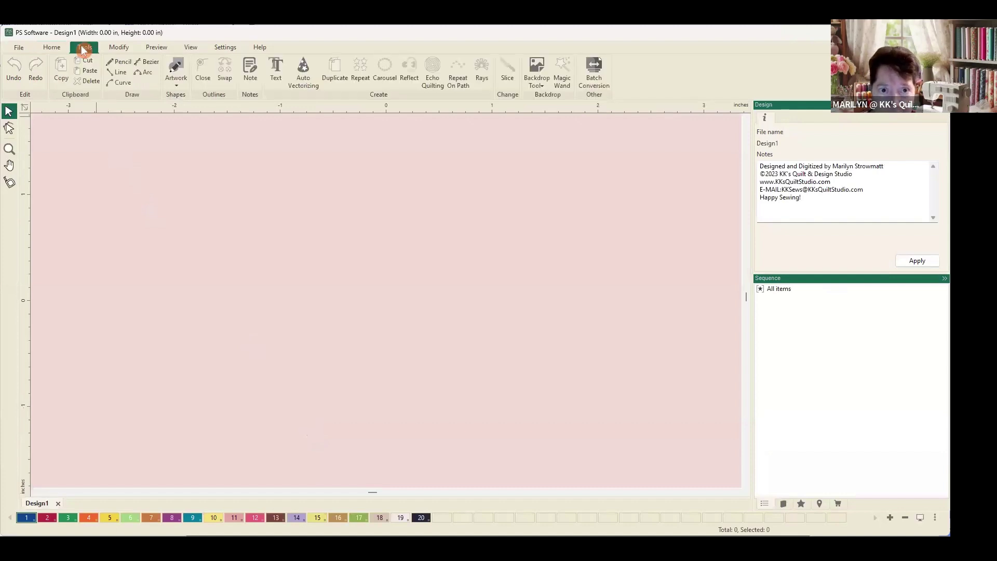
left_click(537, 85)
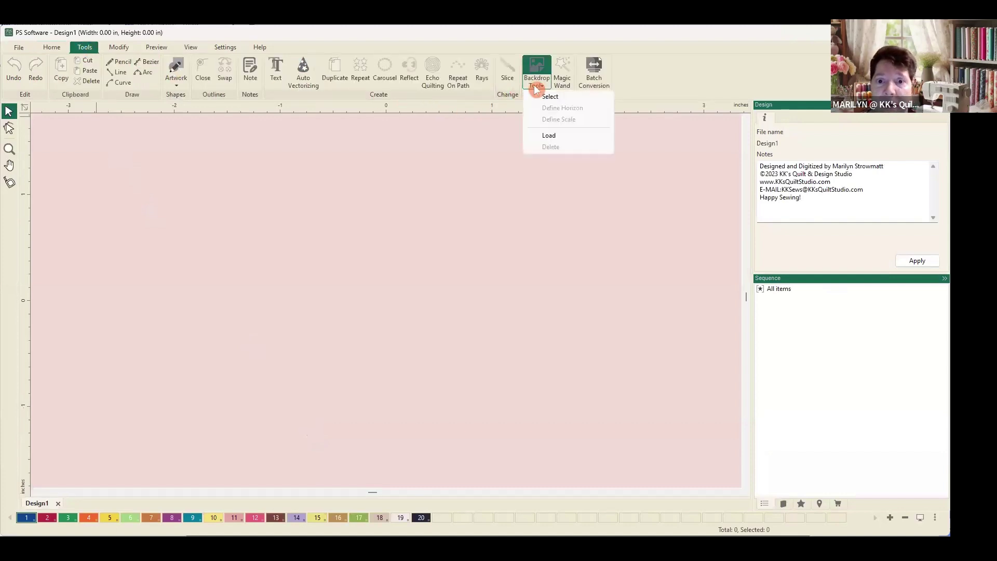
left_click(535, 138)
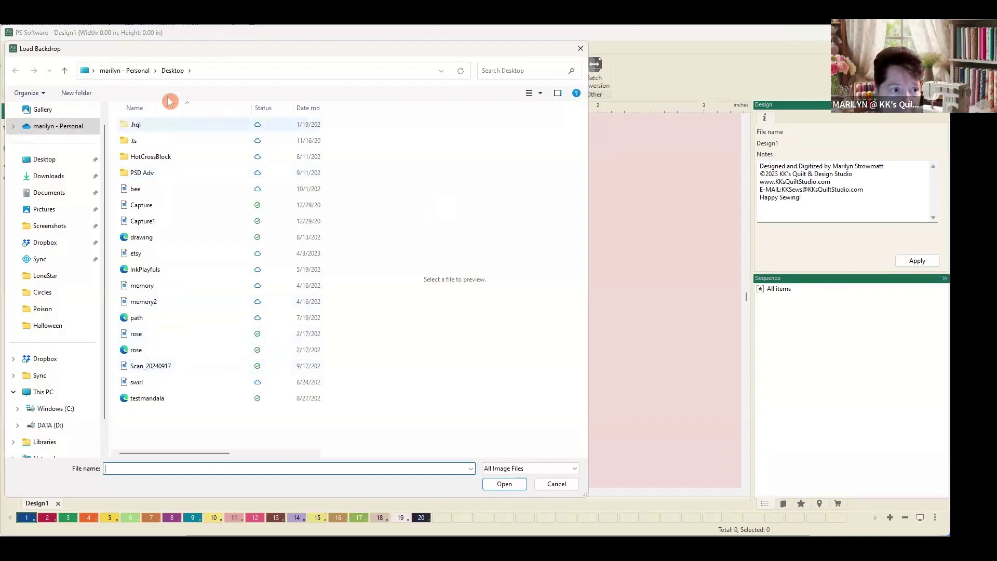
left_click(158, 368)
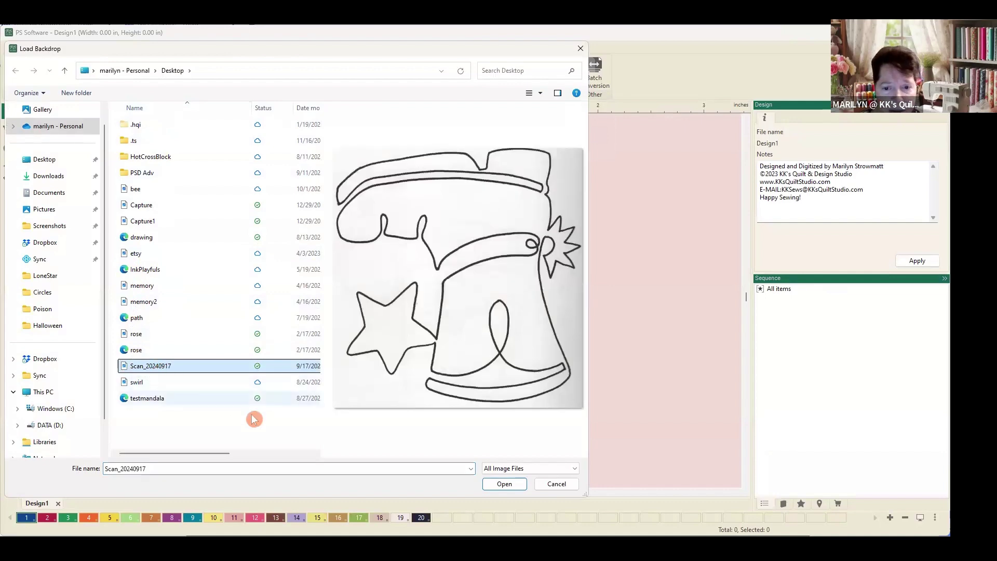
left_click(503, 483)
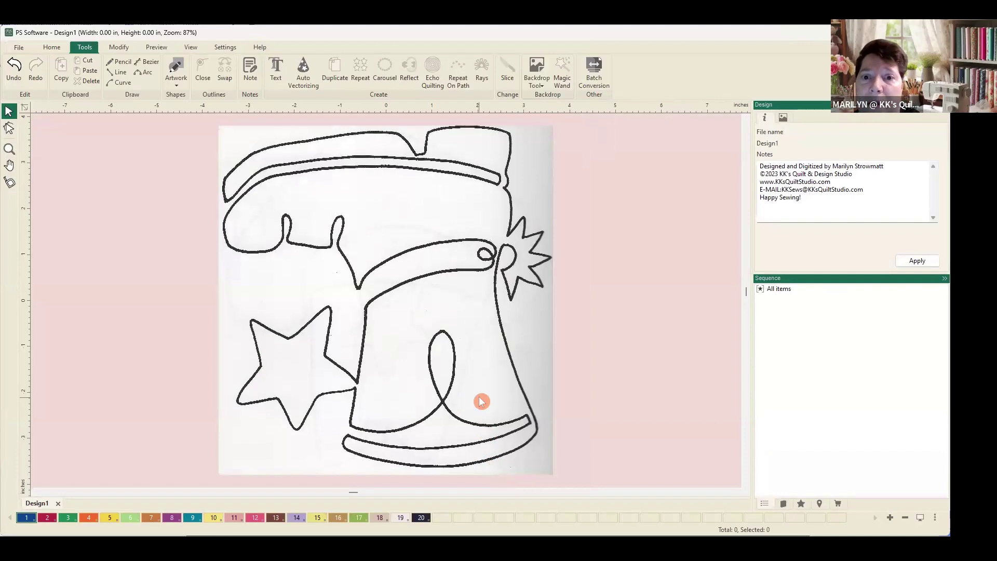
Step: Trace the black line drawing on the backdrop into outline artwork with the Magic Wand
scroll(481, 402, "up", 2)
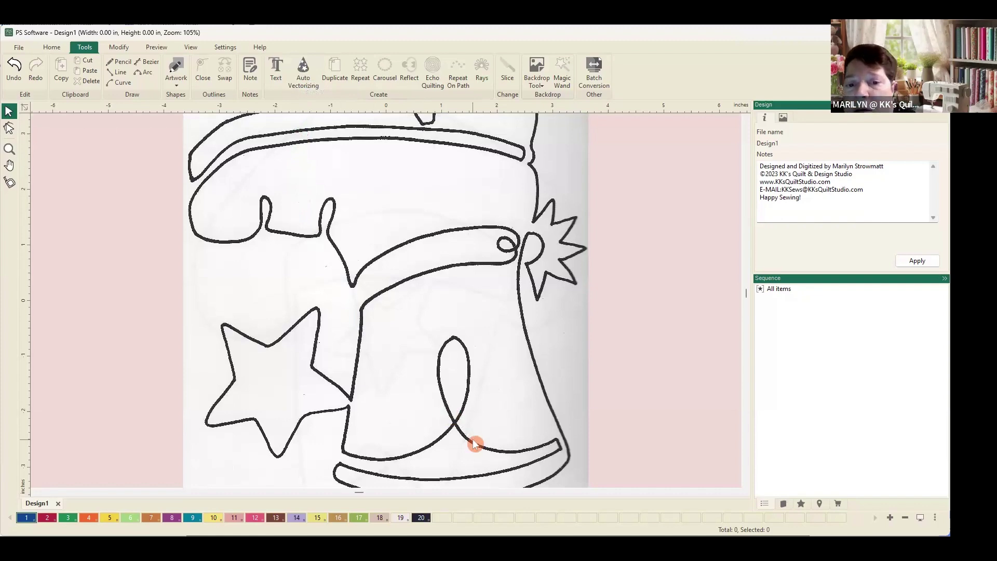
scroll(481, 431, "up", 3)
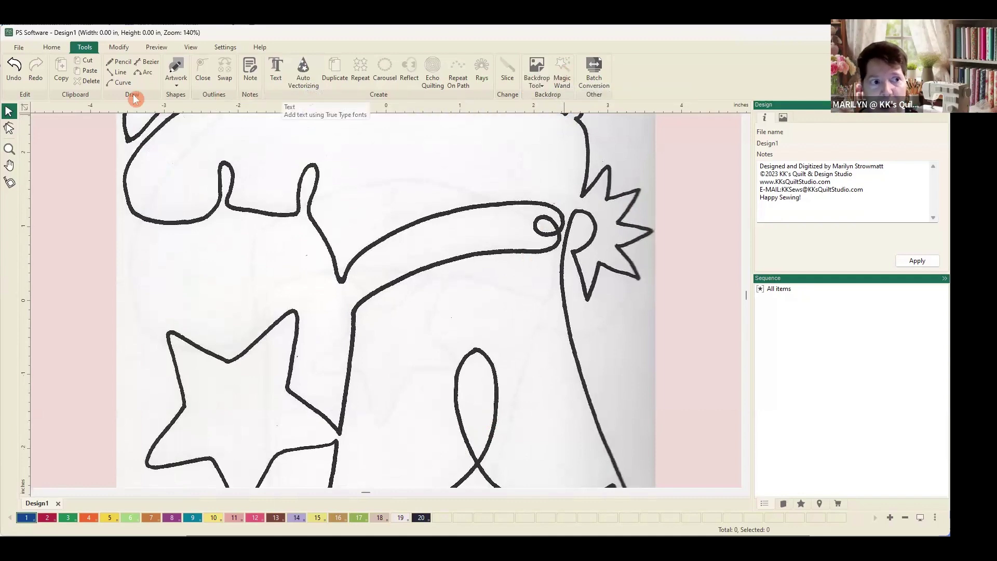
left_click(121, 82)
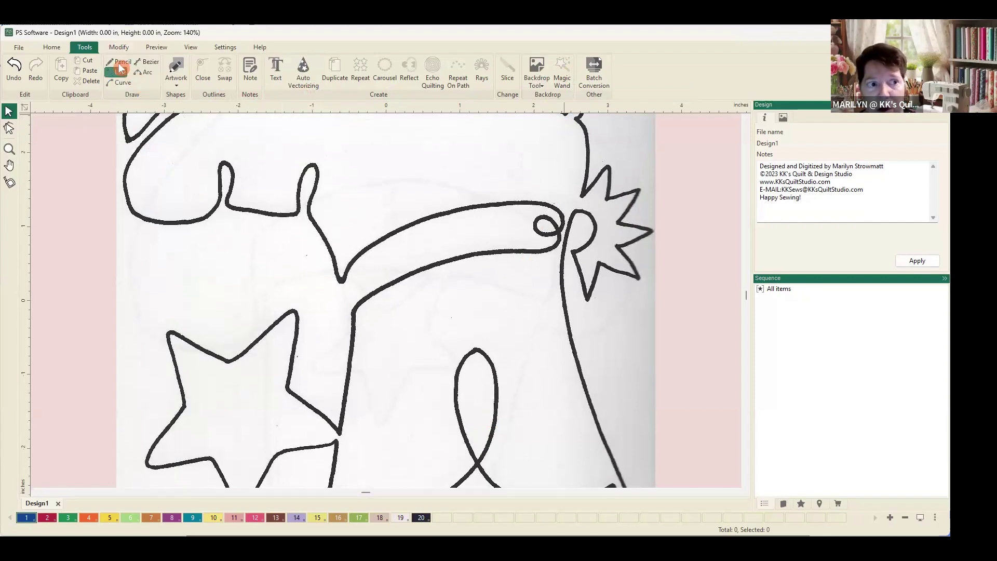
left_click(120, 66)
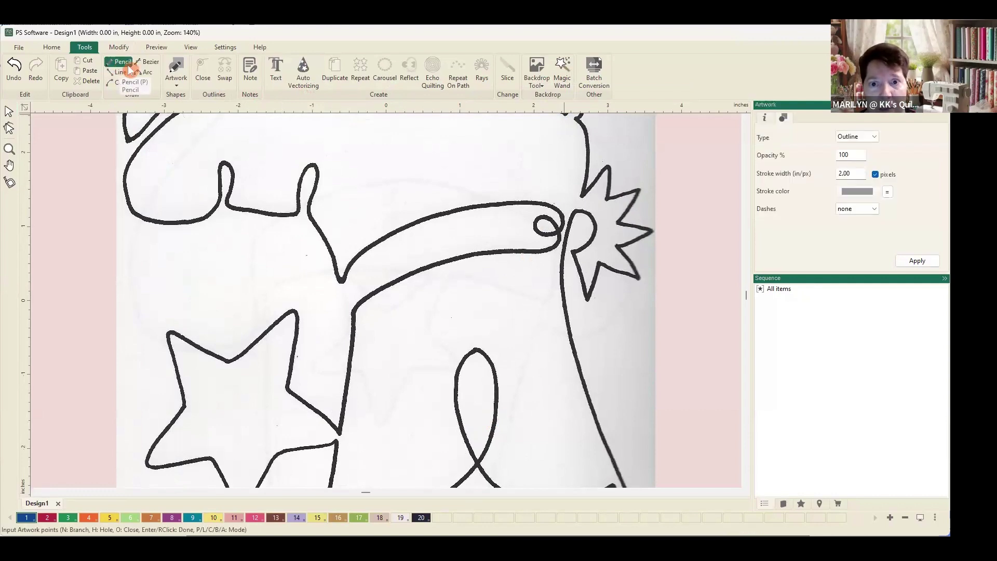
left_click(561, 83)
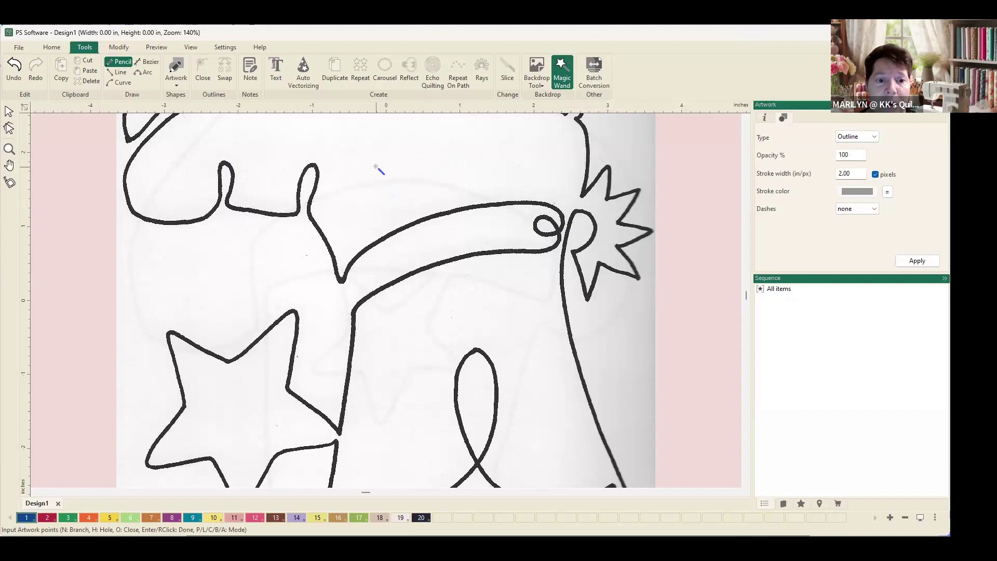
left_click(375, 243)
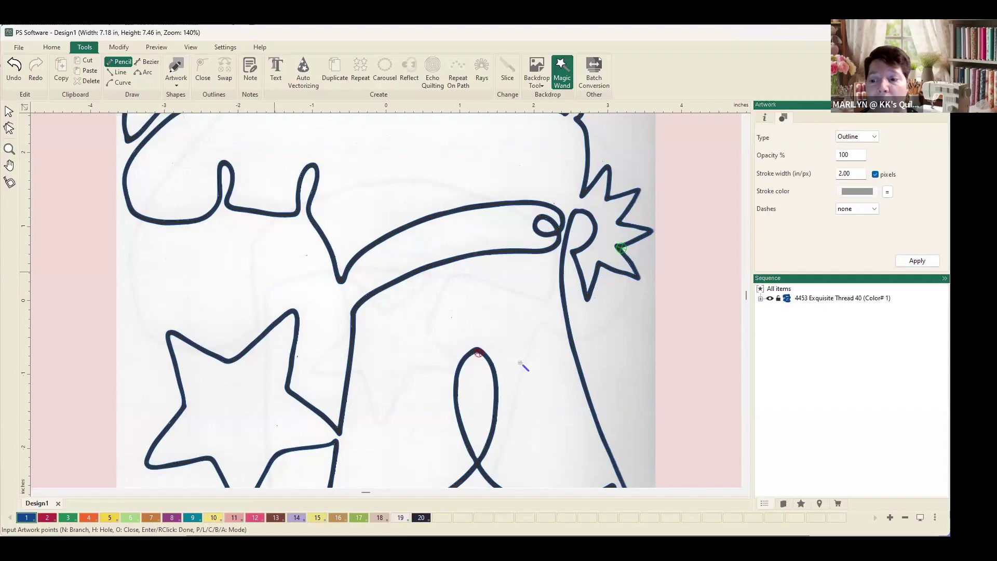
Step: Expand the thread colour entry in the sequence and hide the backdrop to show the whole traced outline alone
left_click(772, 318)
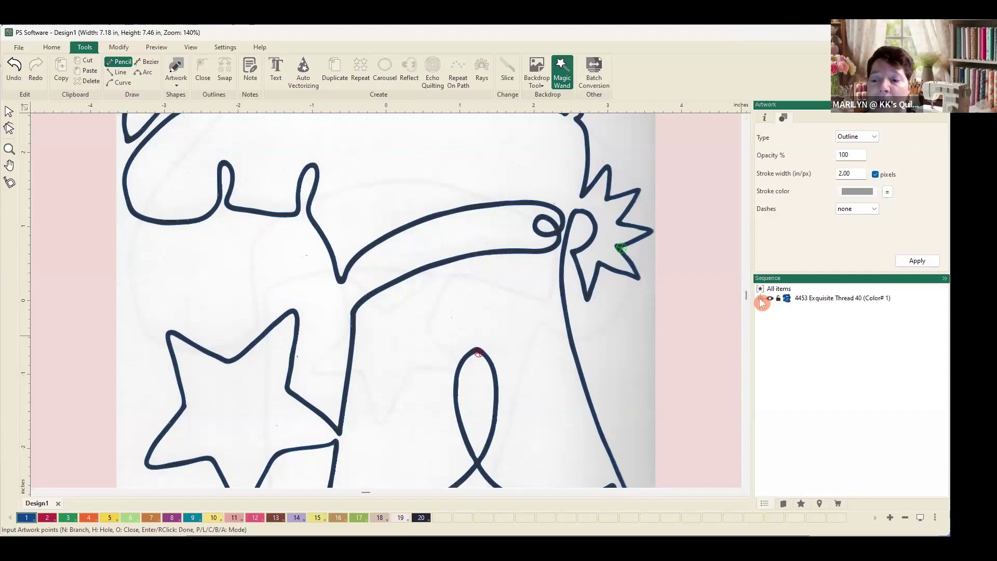
left_click(761, 301)
left_click(760, 299)
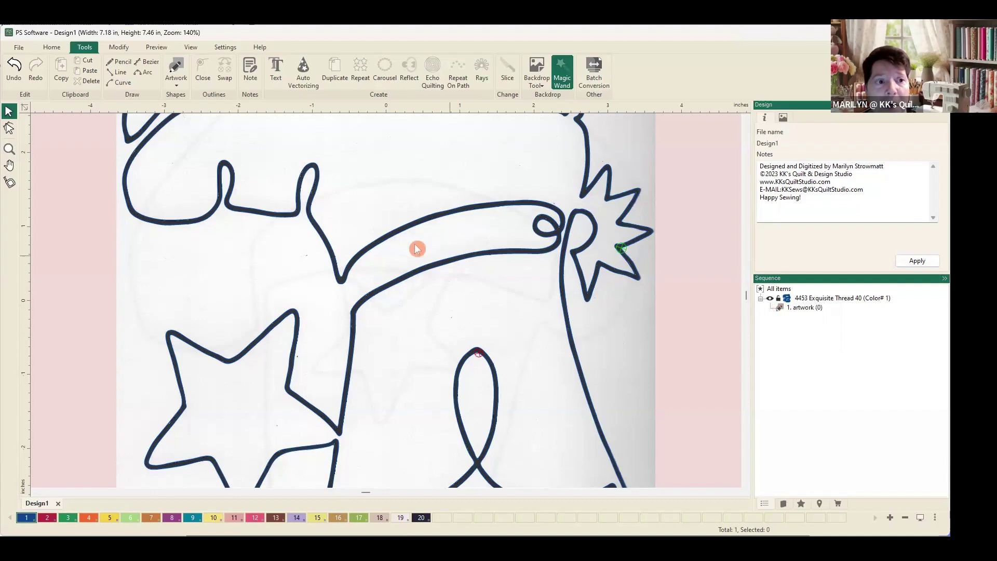
left_click(190, 48)
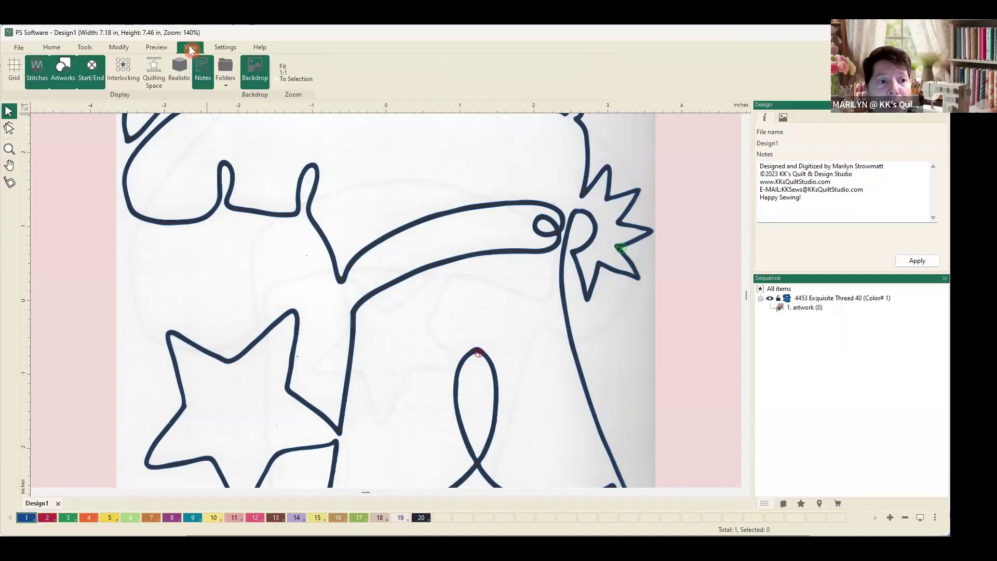
left_click(247, 79)
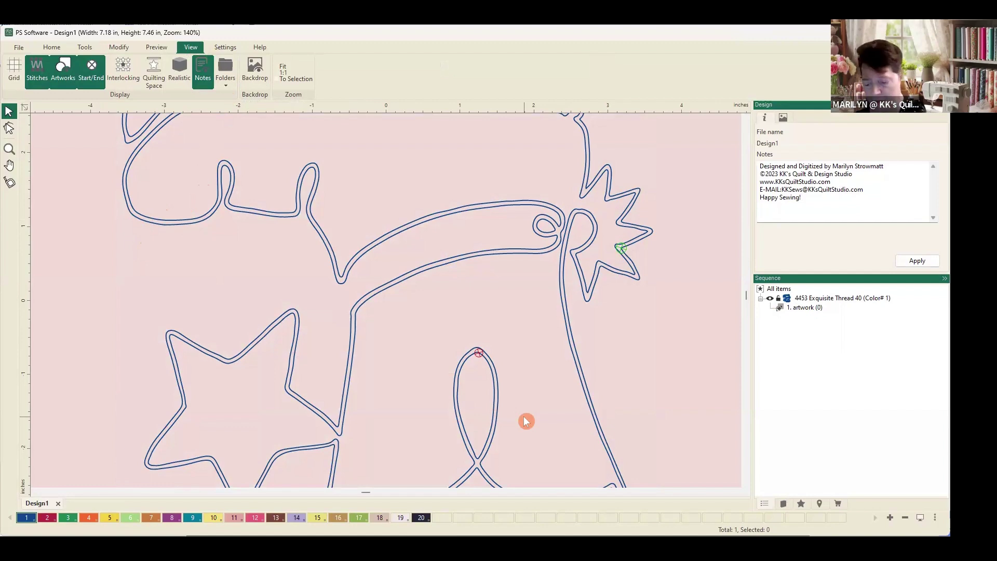
key("ctrl+0")
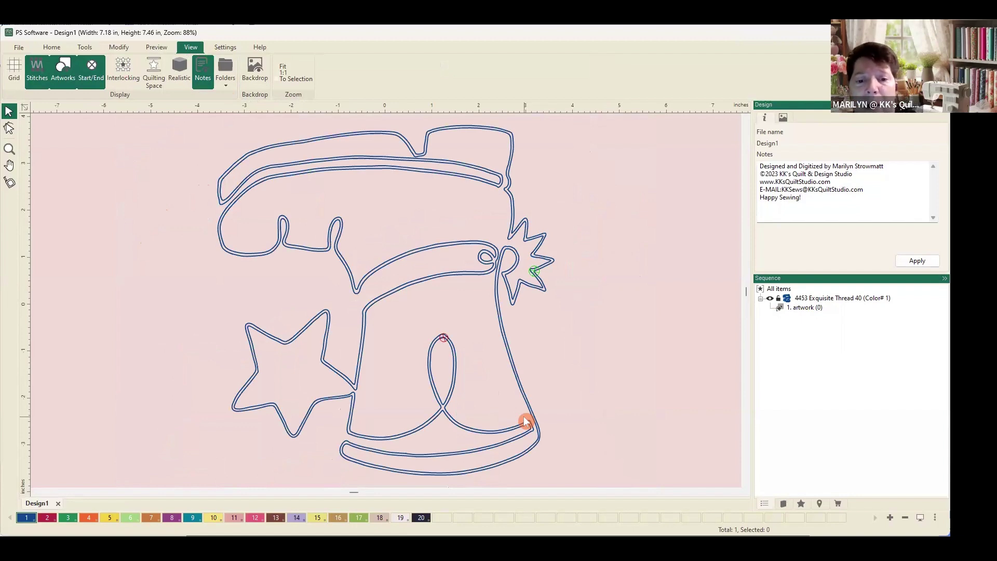
Step: Break apart the traced boot and star artwork into separate outline pieces
left_click(494, 276)
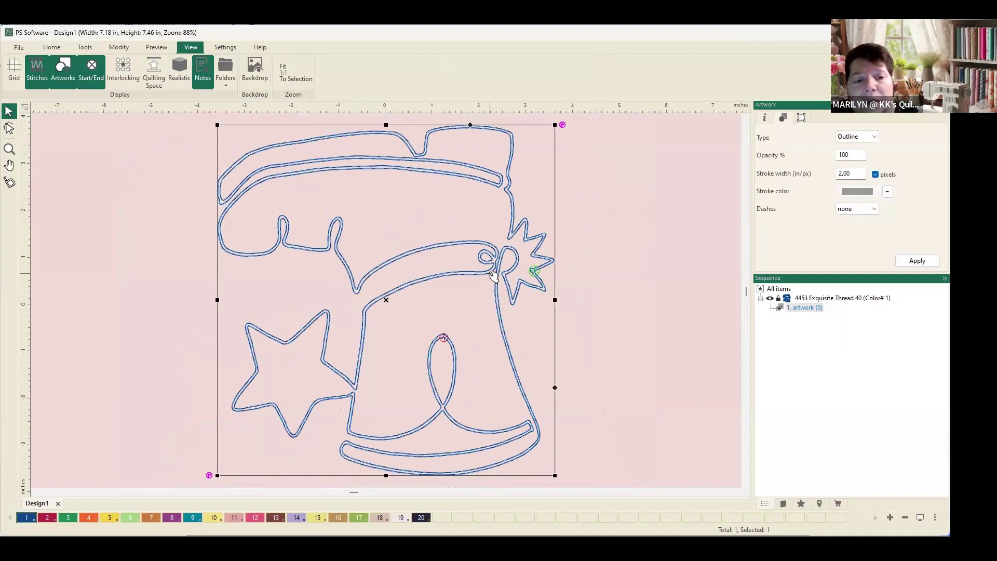
right_click(493, 275)
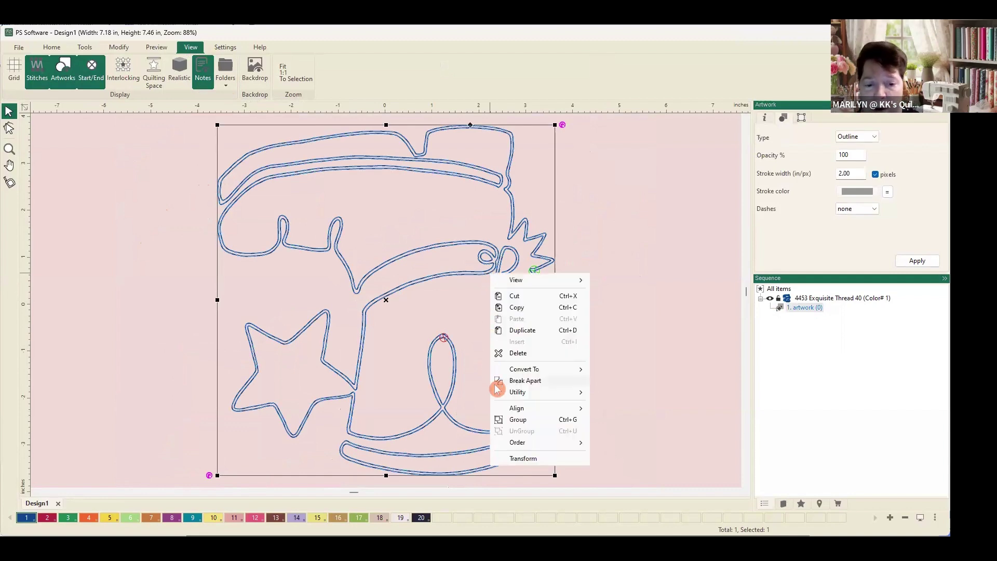
left_click(497, 384)
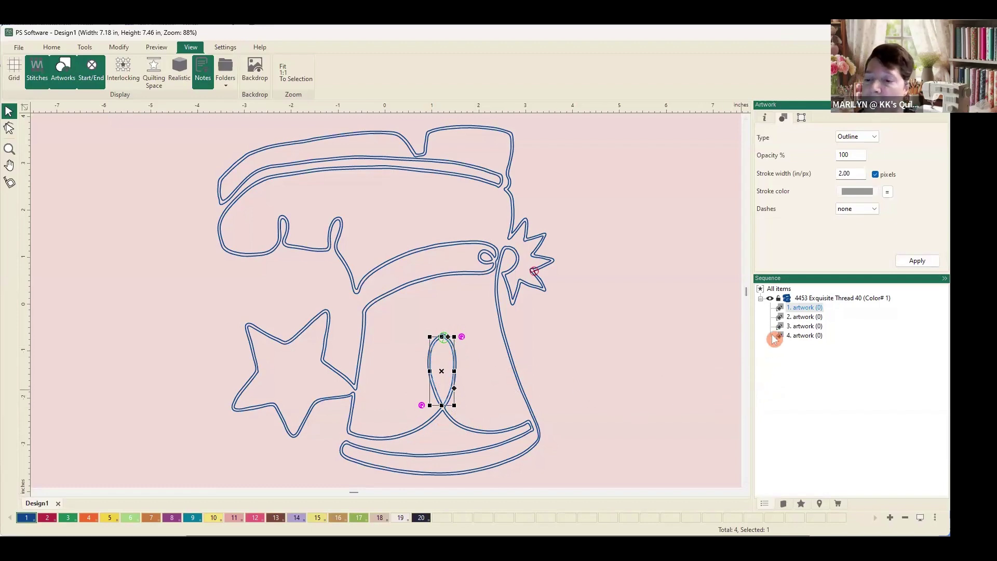
mouse_move(780, 310)
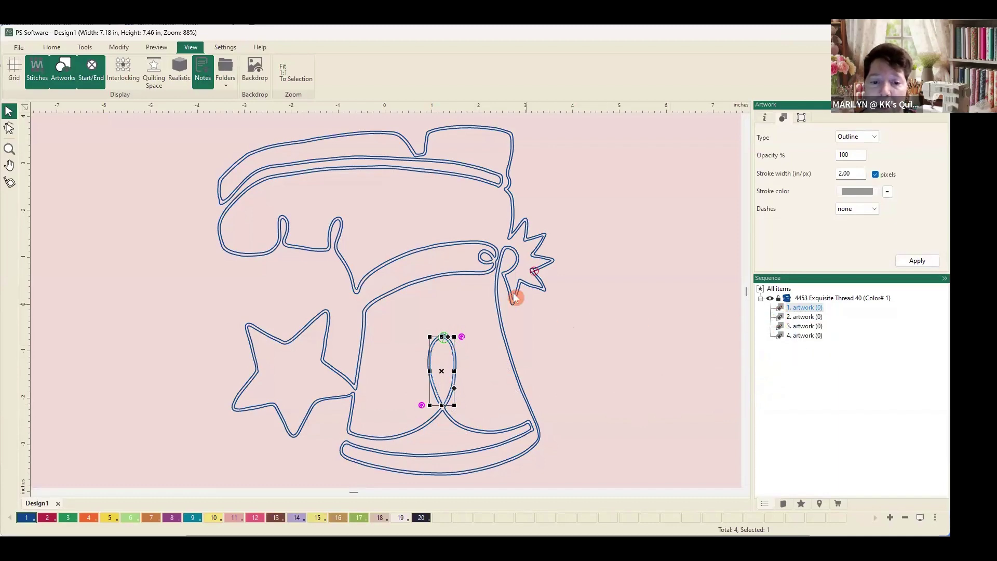
Step: Move the outer boot and star outline, the fourth artwork, clear of the inner outline so both copies lie side by side
mouse_move(779, 327)
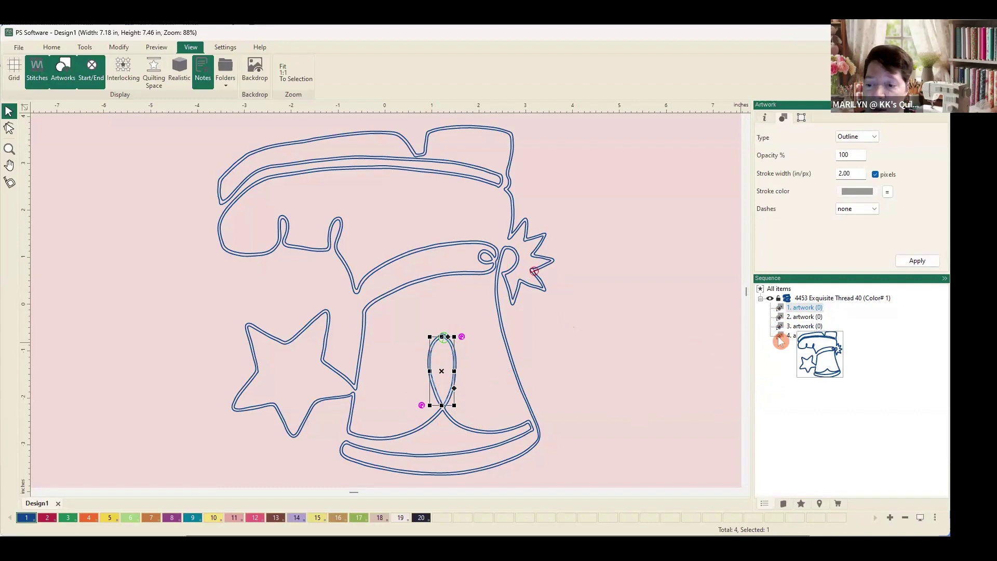
left_click(781, 337)
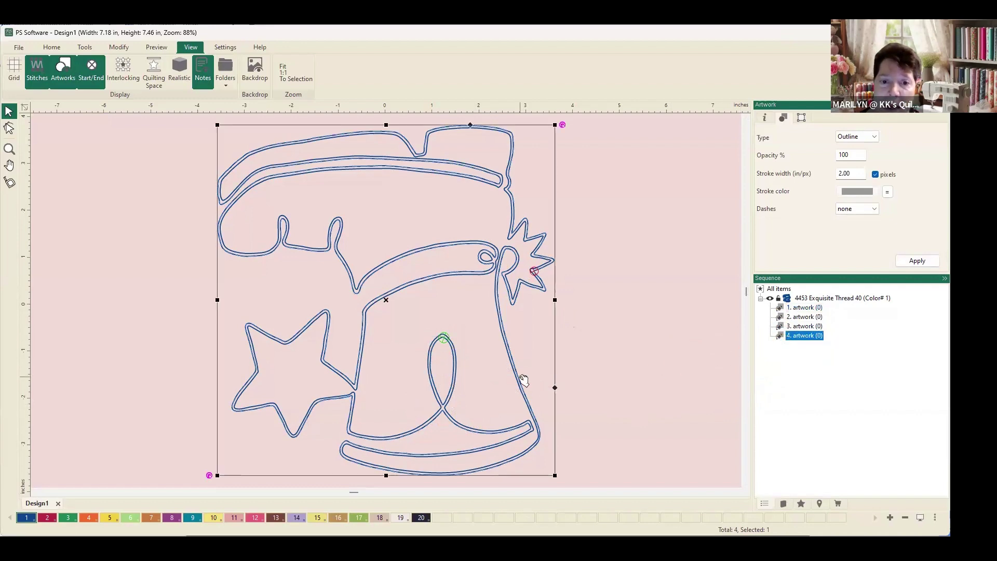
left_click_drag(534, 379, 830, 366)
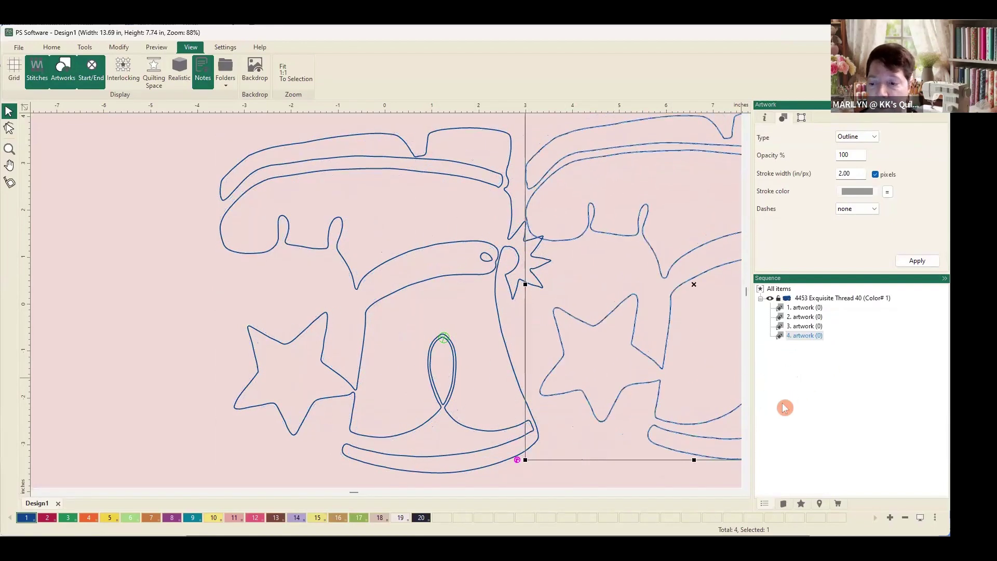
left_click(819, 504)
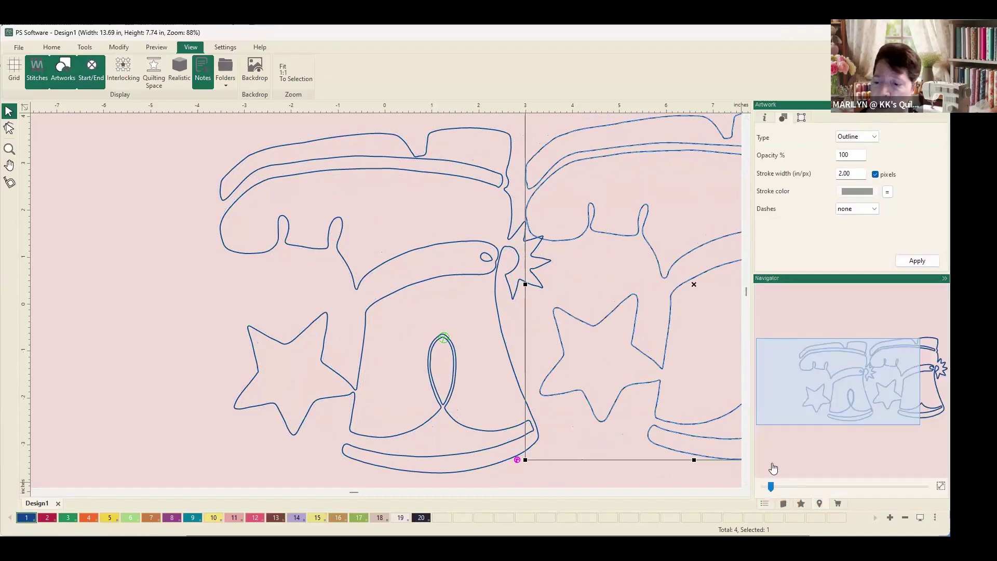
left_click_drag(768, 418, 803, 420)
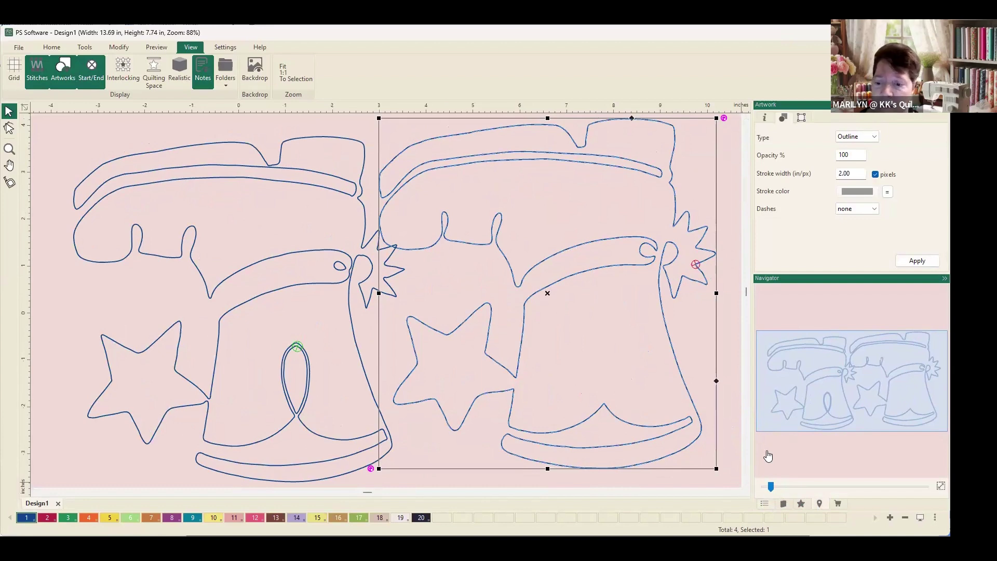
left_click(765, 503)
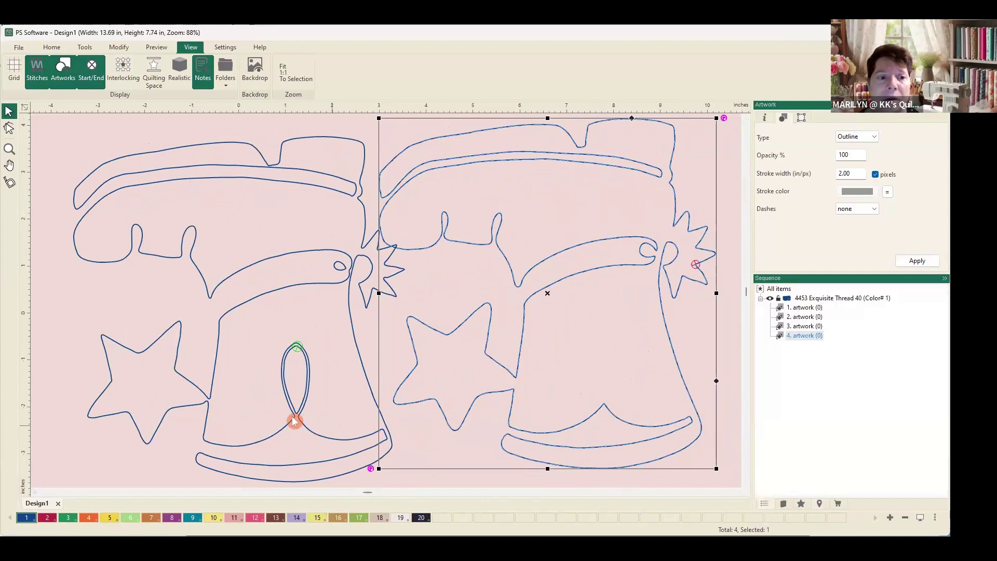
left_click(65, 311)
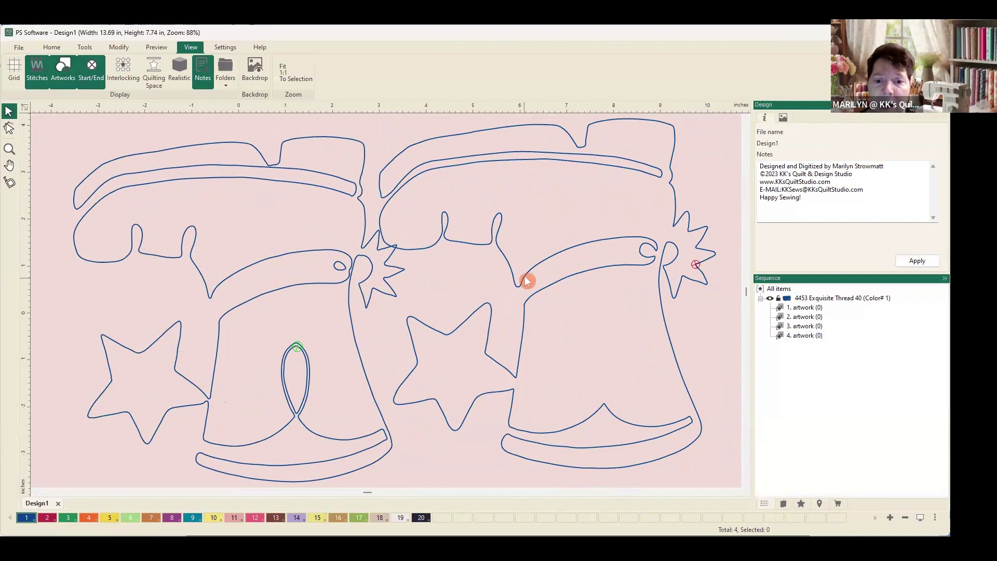
left_click_drag(527, 281, 546, 275)
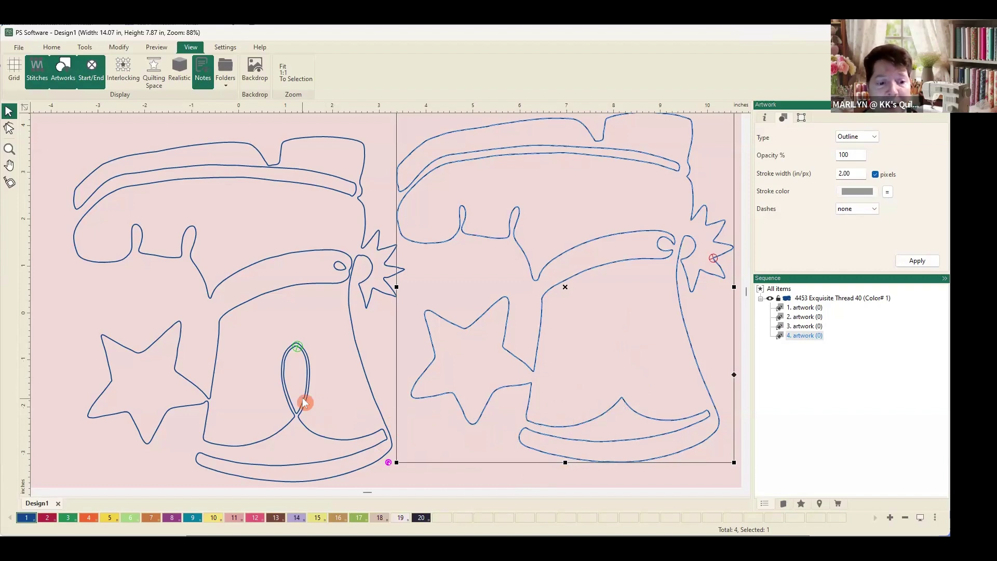
Step: Examine the edit points on both boot outlines, especially around the strap's small teardrop and the base of the boot's centre loop
left_click(8, 130)
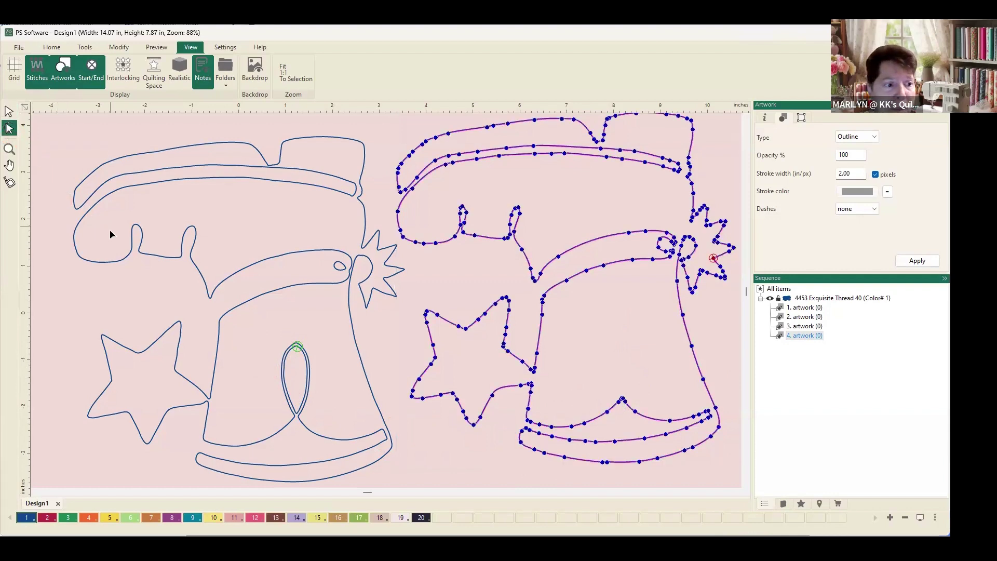
left_click(118, 264)
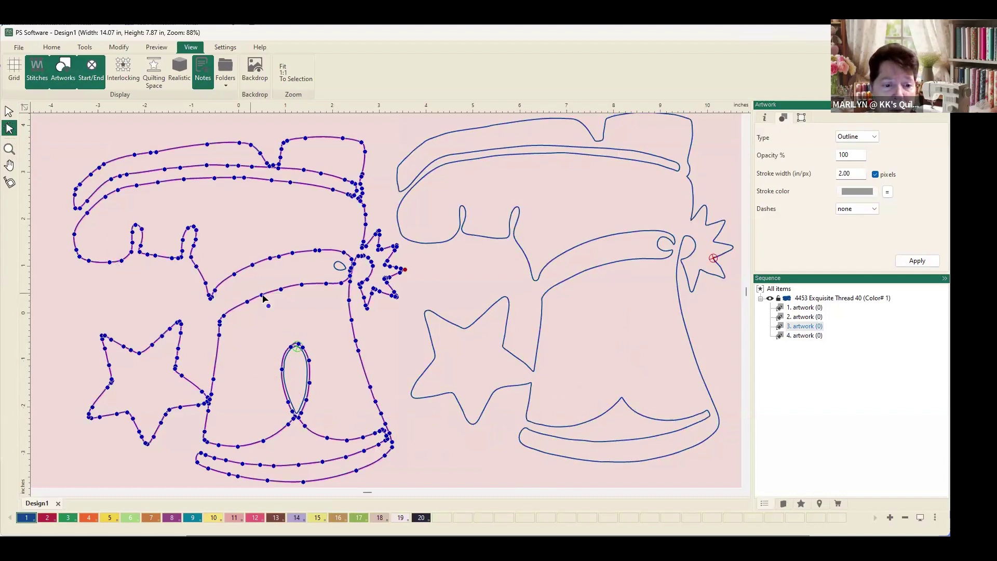
left_click(9, 149)
left_click_drag(309, 243, 369, 303)
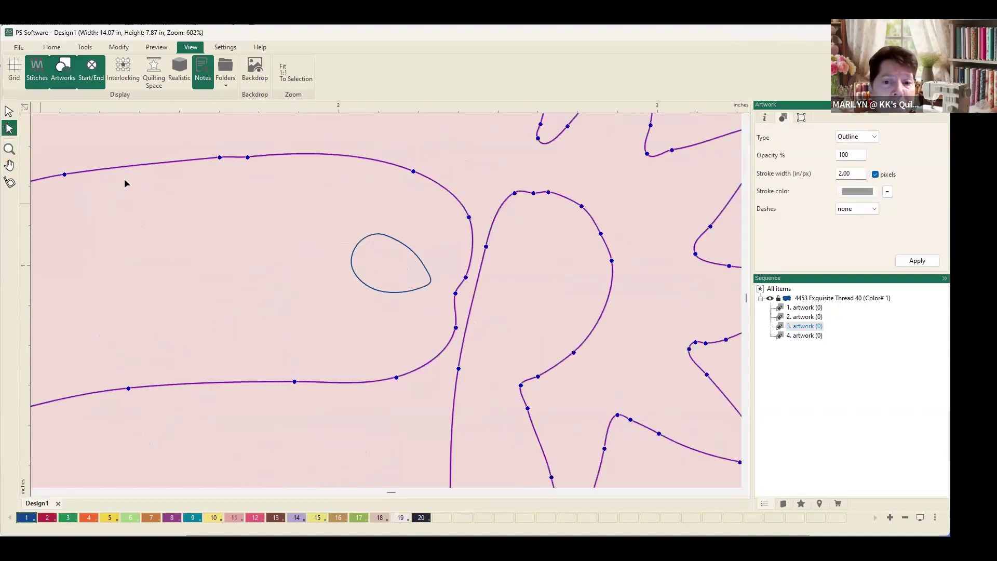
left_click(820, 503)
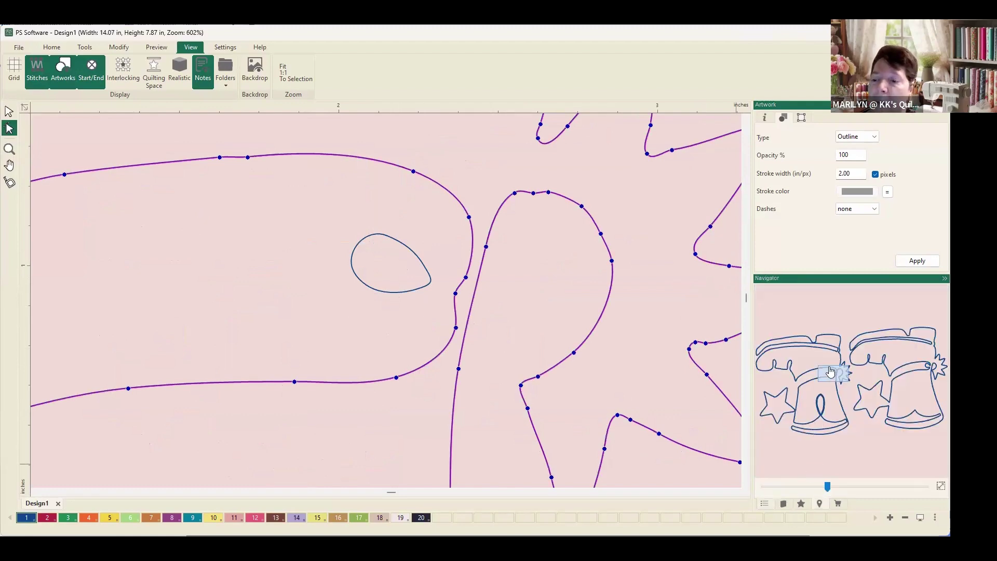
left_click_drag(829, 375, 815, 409)
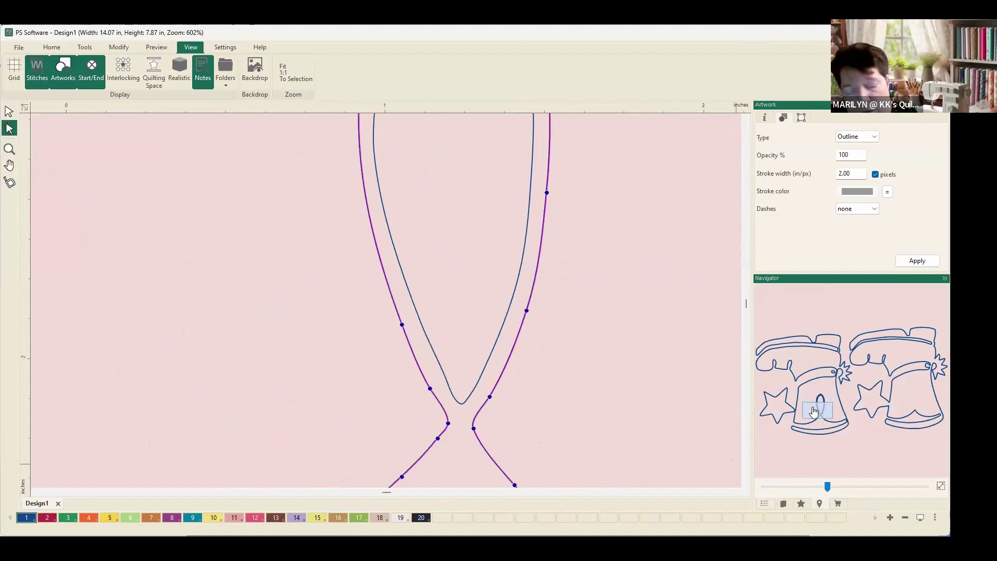
scroll(814, 411, "up", 4)
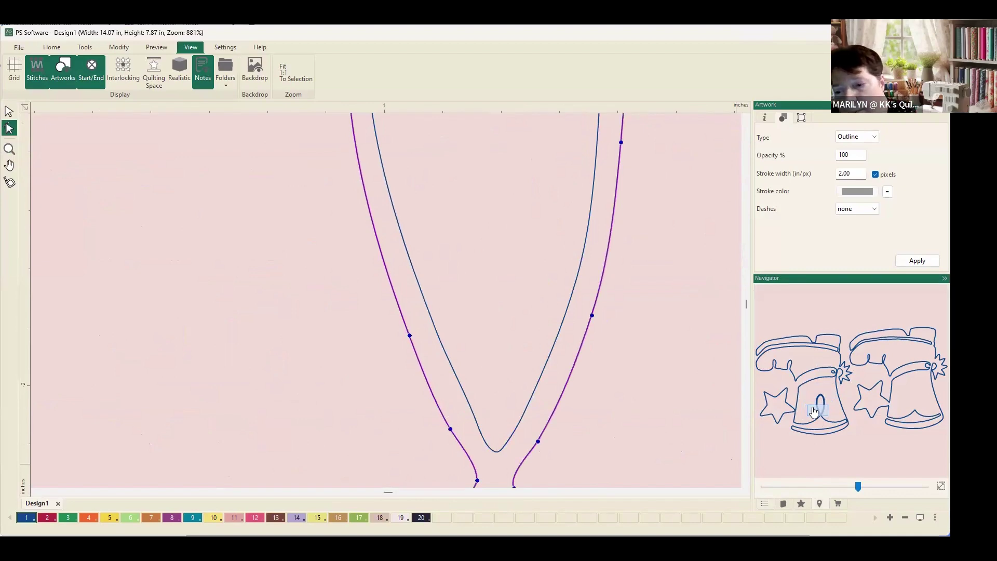
scroll(813, 411, "down", 1)
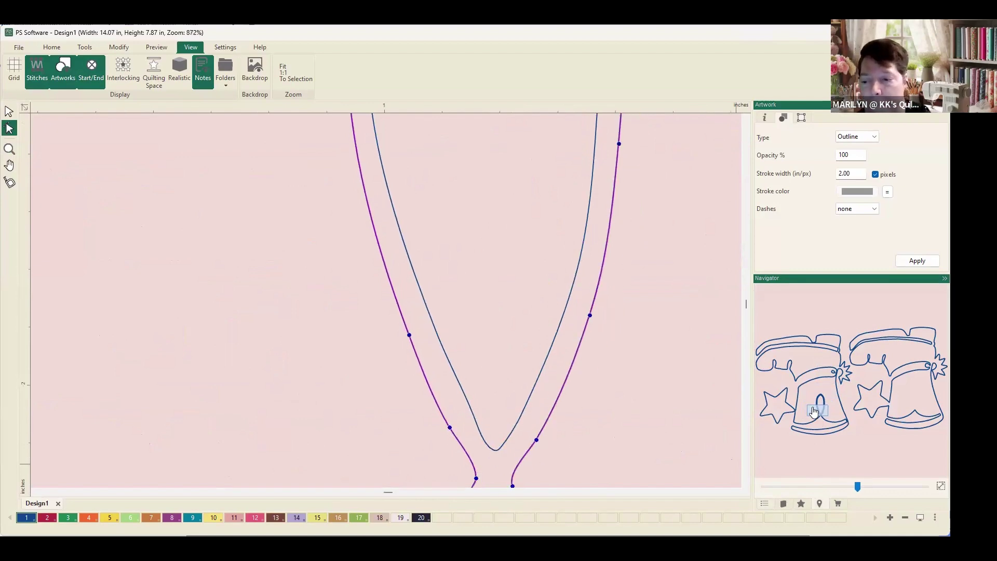
scroll(814, 411, "down", 1)
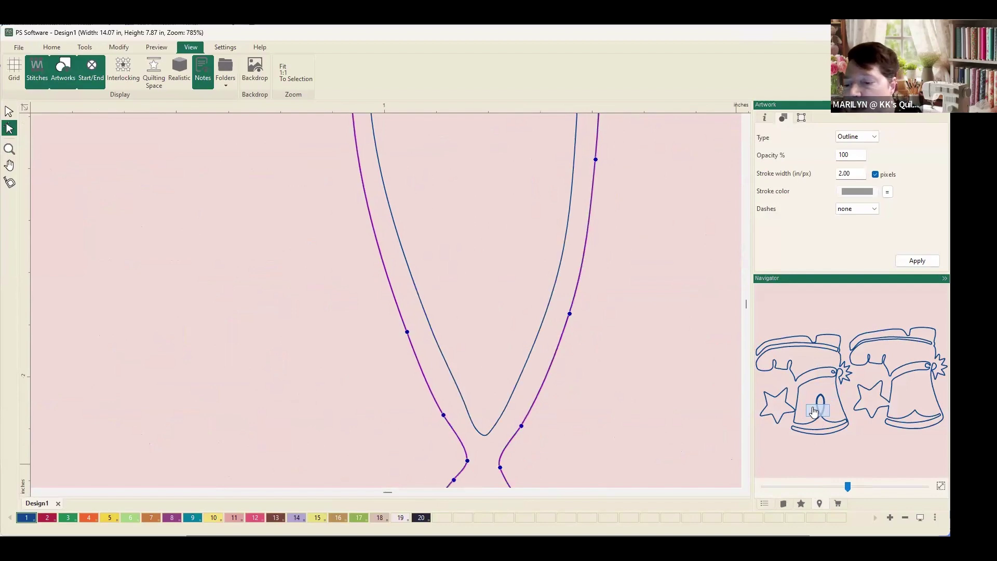
left_click_drag(847, 486, 783, 486)
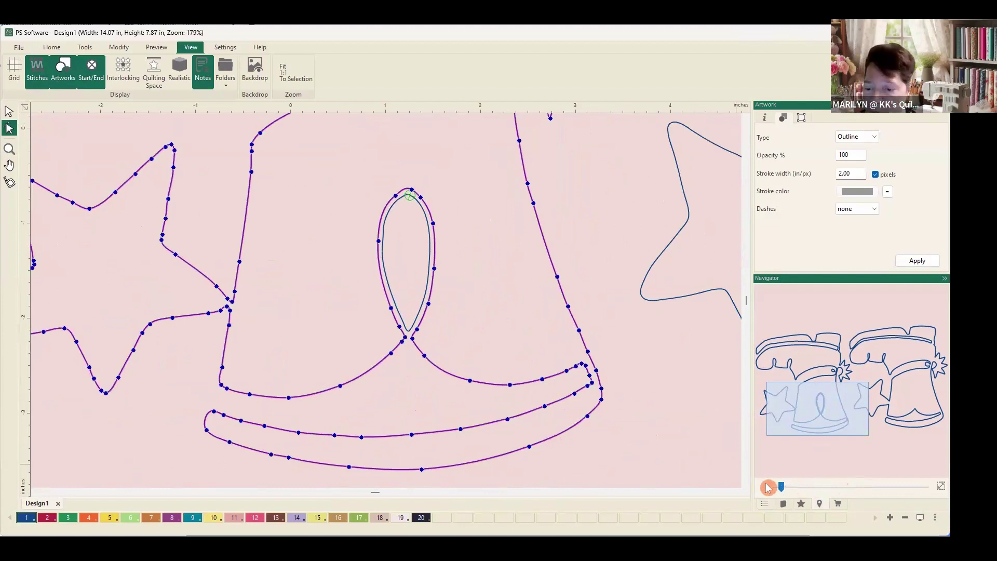
Step: Delete the first artwork, the inner loop outline at the centre of the boot
left_click(763, 504)
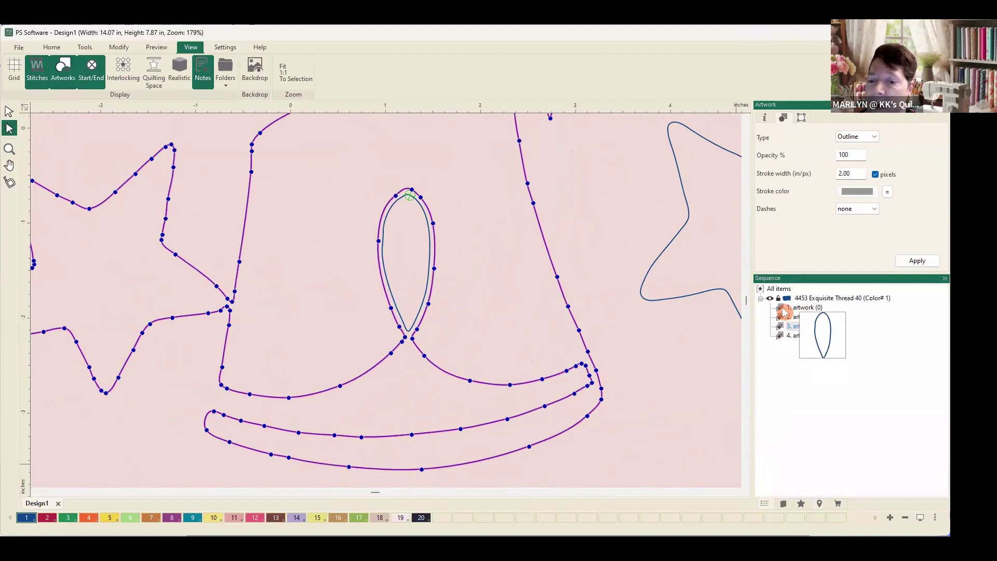
left_click(802, 308)
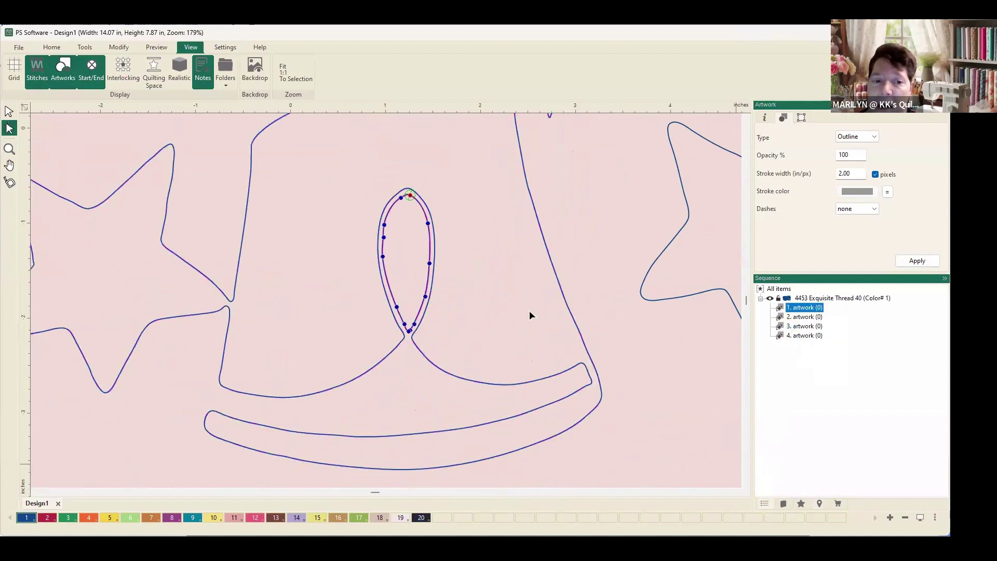
left_click(9, 110)
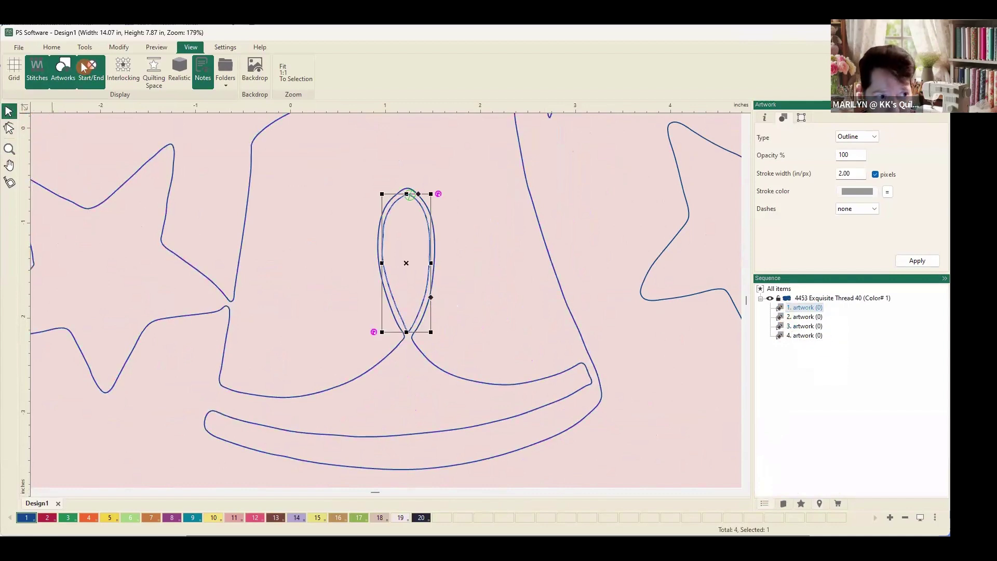
left_click(85, 48)
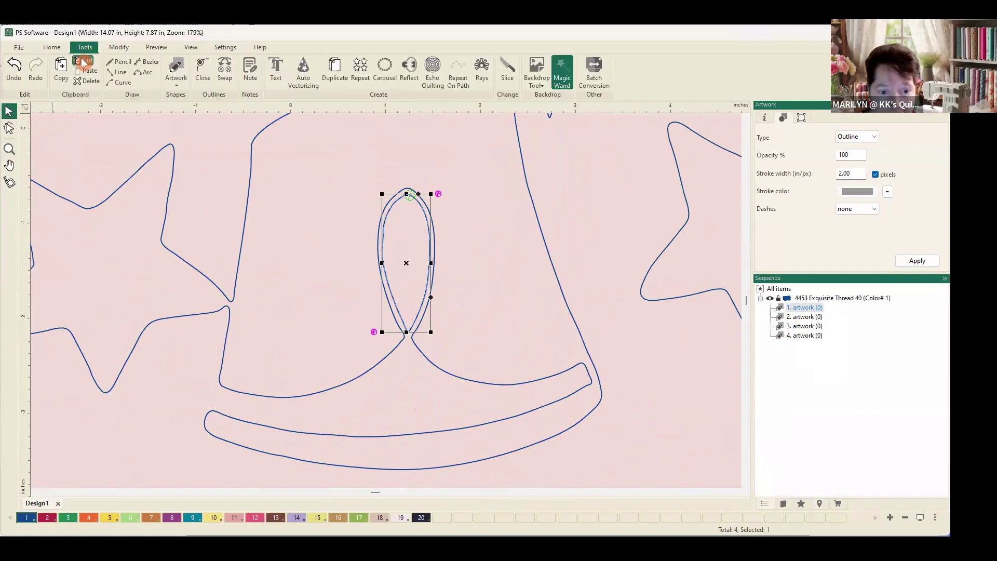
left_click(87, 80)
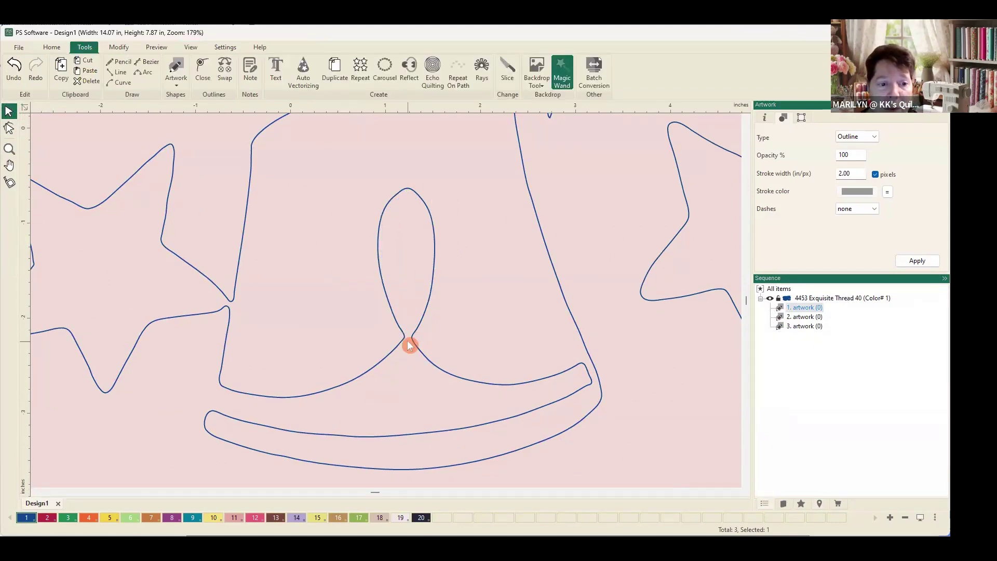
Step: Shift the edit points on the right side of the boot loop's base inward to narrow the gap between the lines
left_click(9, 131)
left_click(361, 382)
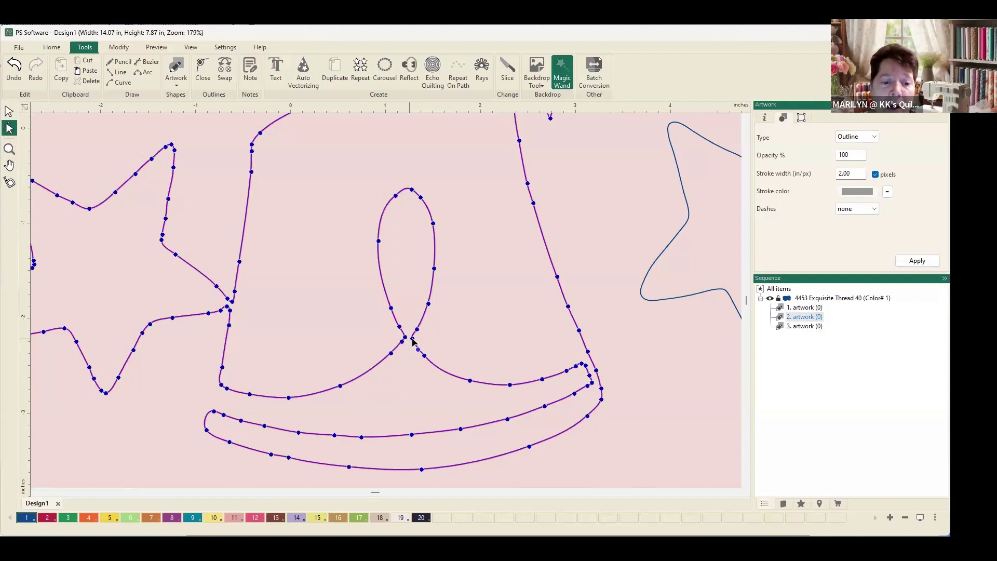
left_click_drag(428, 320, 408, 348)
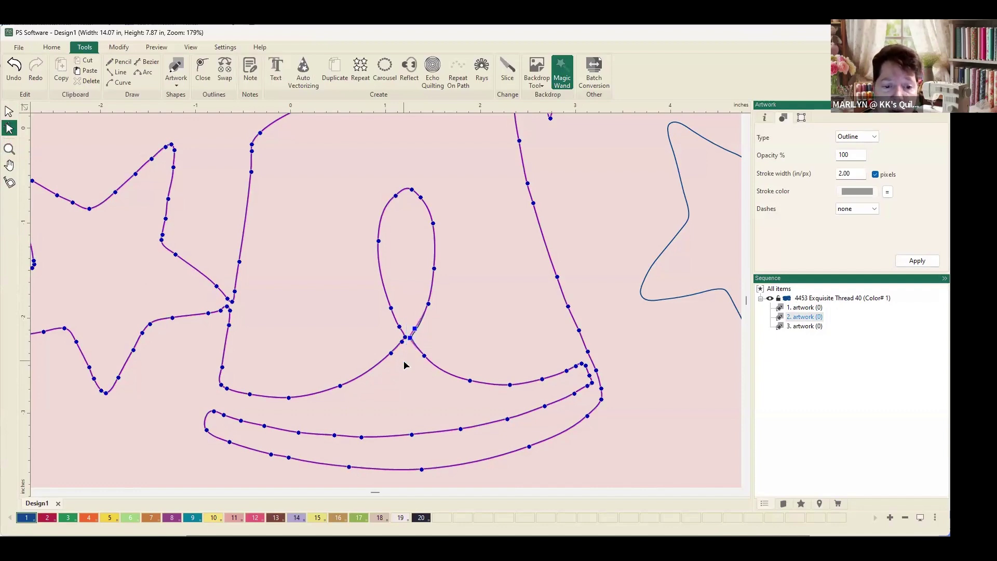
left_click(405, 364)
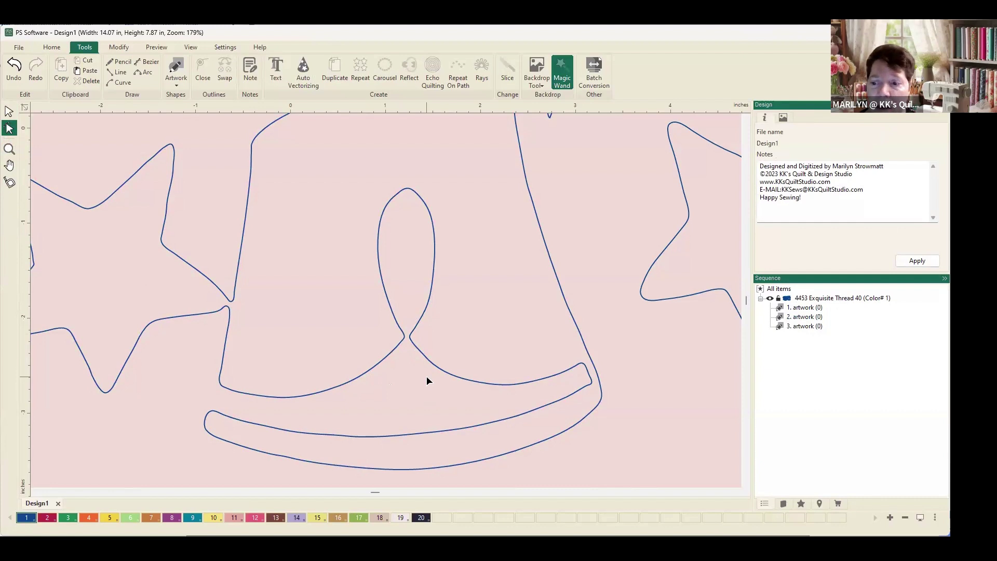
Step: Reshape the strap's end beside the spur by pulling its outline inward and curving it into a loop around the small teardrop
left_click(819, 504)
left_click_drag(816, 432, 829, 394)
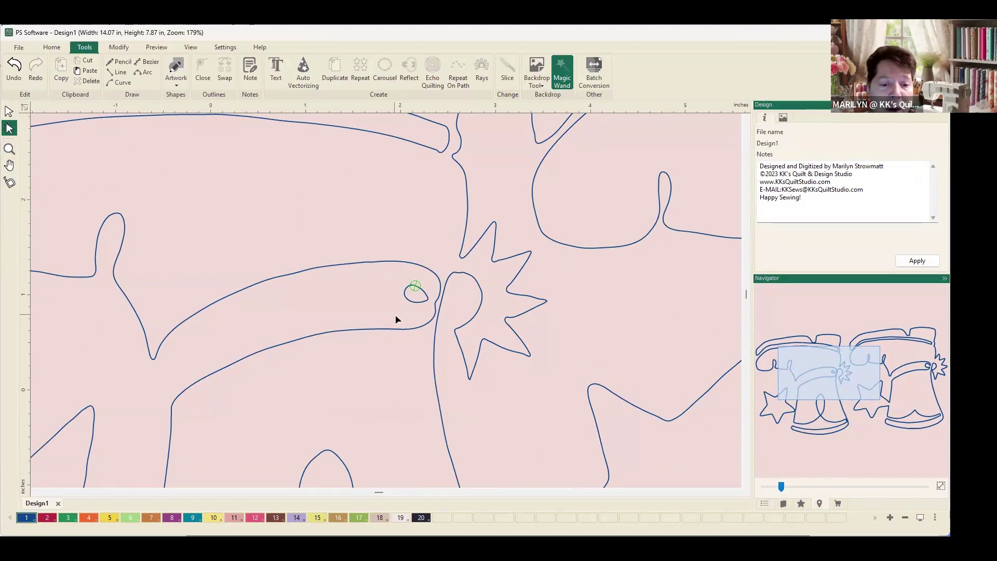
left_click(412, 329)
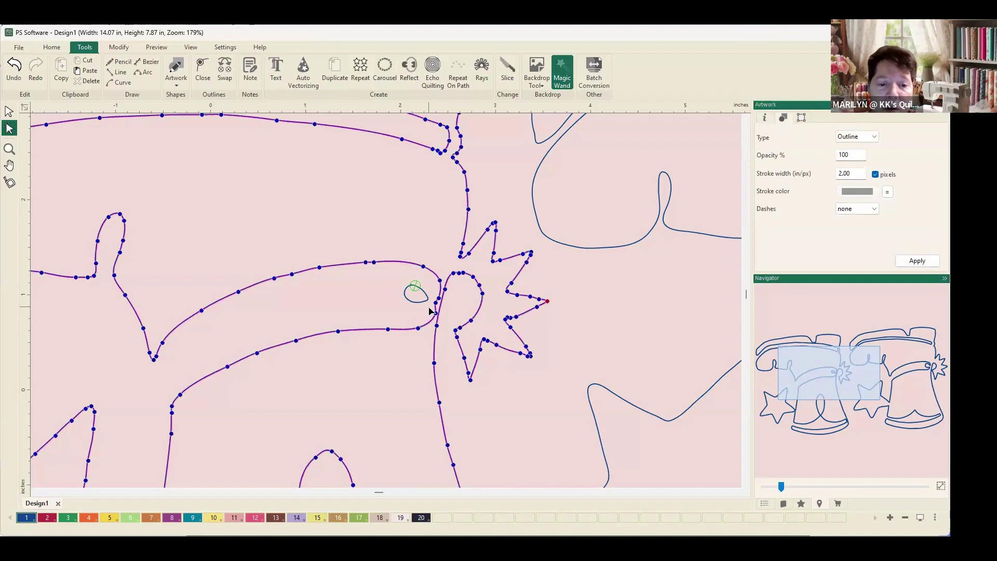
left_click_drag(435, 305, 400, 298)
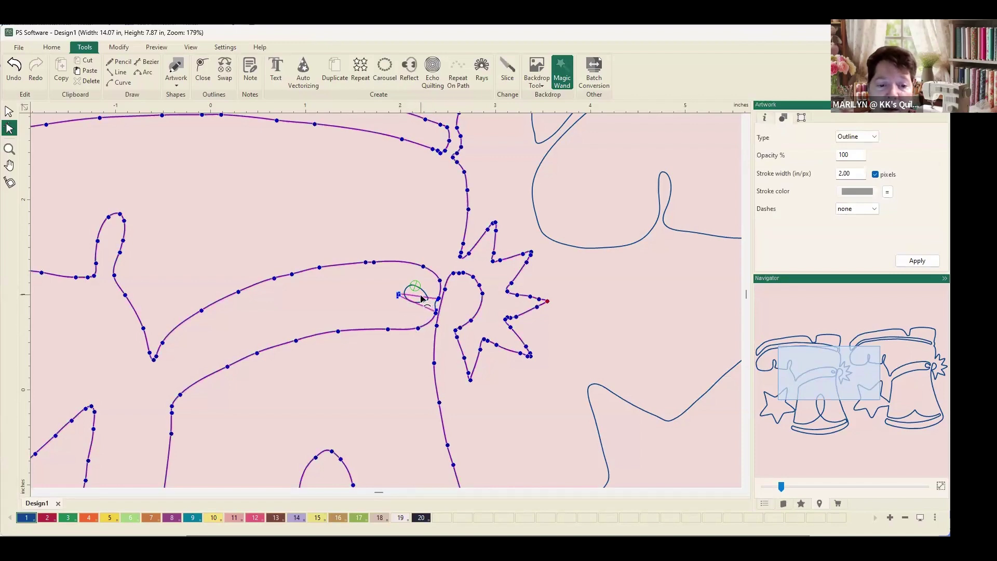
mouse_move(421, 299)
left_mouse_down()
mouse_move(421, 290)
mouse_move(415, 317)
mouse_move(436, 309)
left_mouse_up()
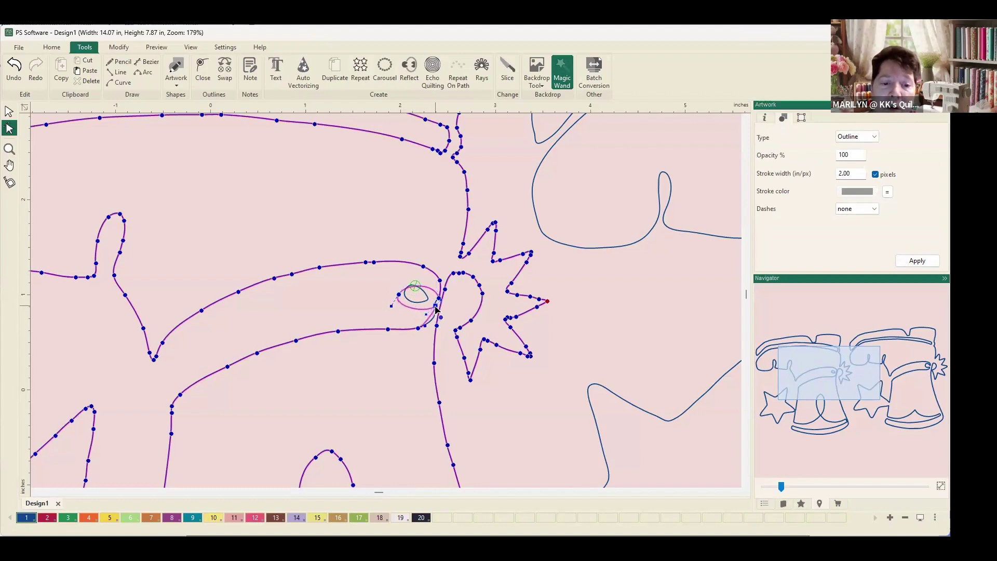
left_click(399, 294)
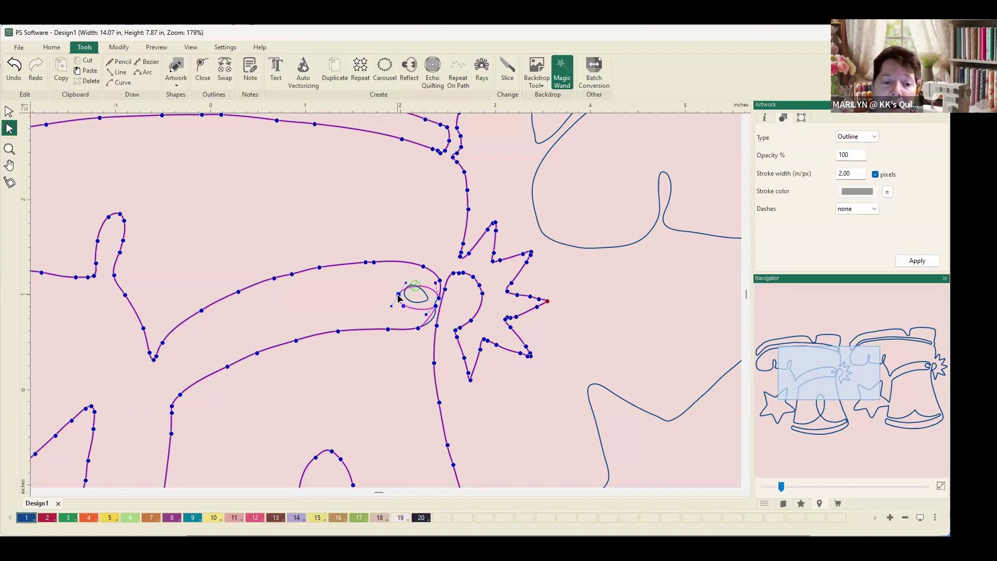
left_click_drag(404, 285, 401, 281)
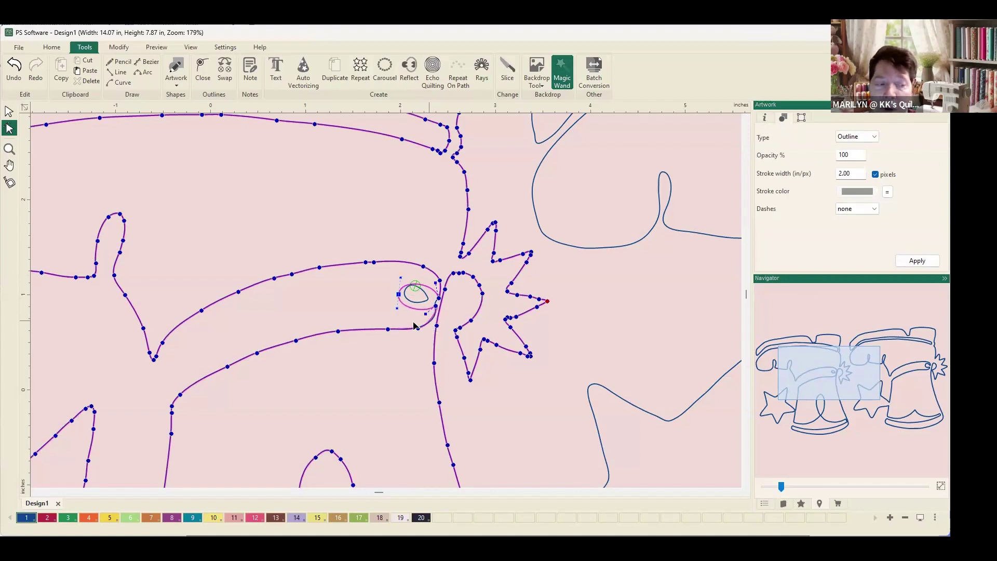
Step: Cut the small teardrop outline inside the new strap loop and reopen the boot outline for point editing
left_click(9, 111)
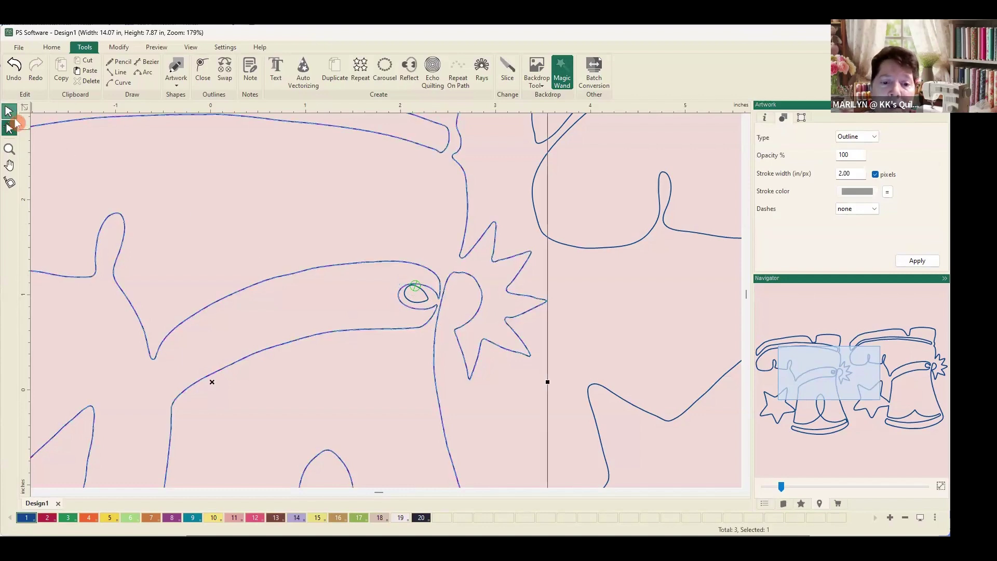
left_click(370, 292)
left_click(411, 304)
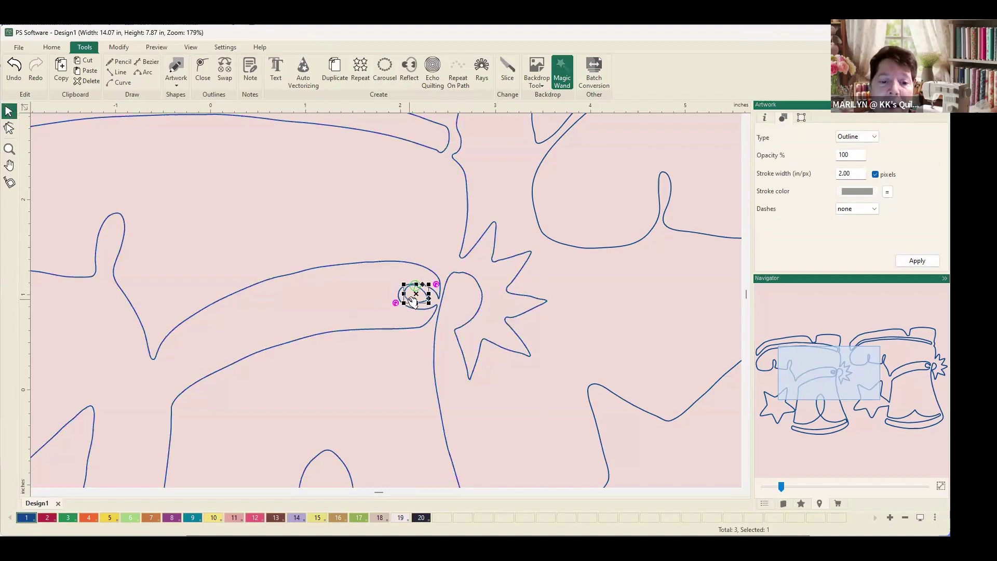
left_click(90, 61)
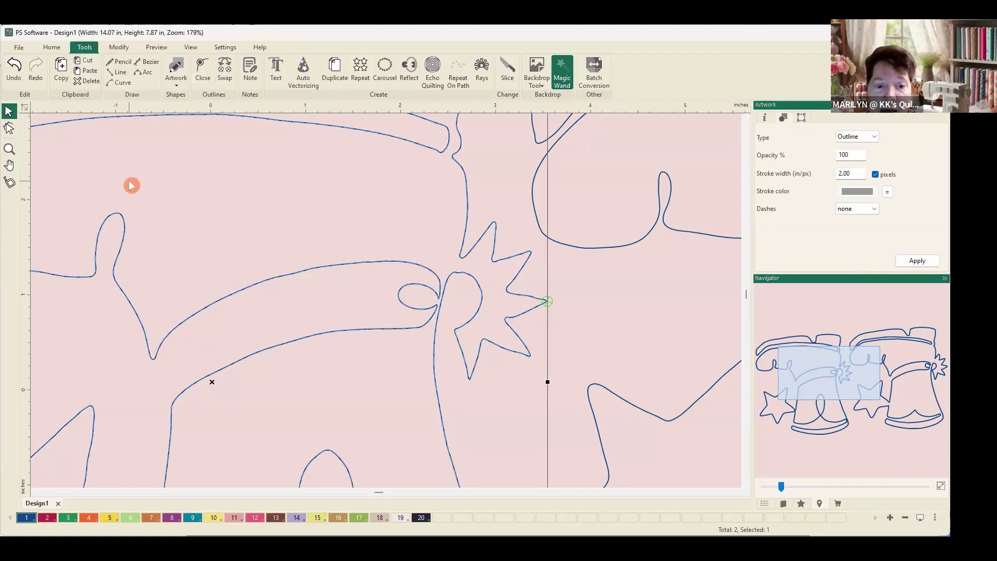
left_click(9, 128)
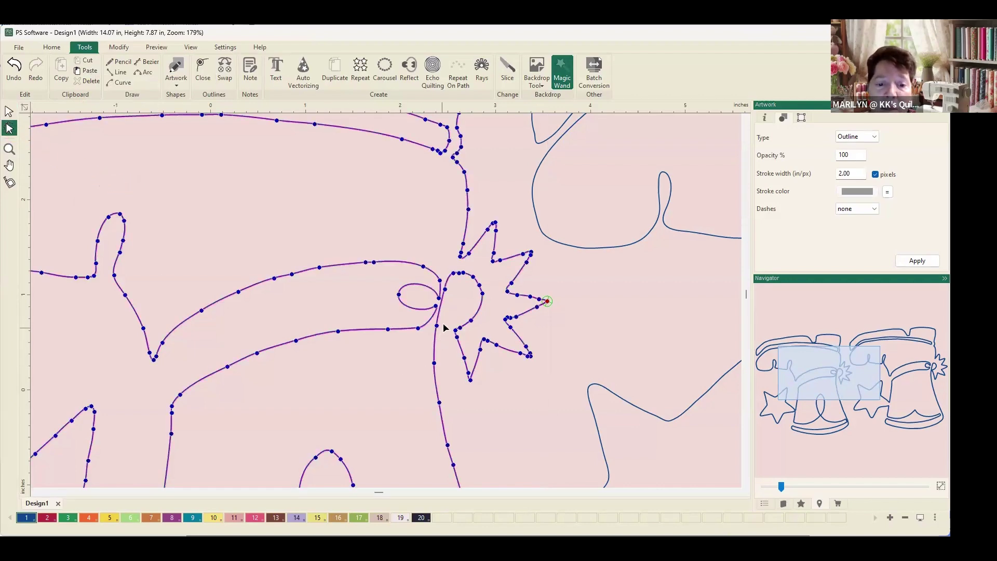
Step: Extend the lower end of the spur's inner loop toward the boot line and round the curve leading into it
mouse_move(451, 316)
left_mouse_down()
mouse_move(482, 352)
mouse_move(472, 337)
mouse_move(446, 335)
left_mouse_up()
left_click(450, 353)
left_click(455, 321)
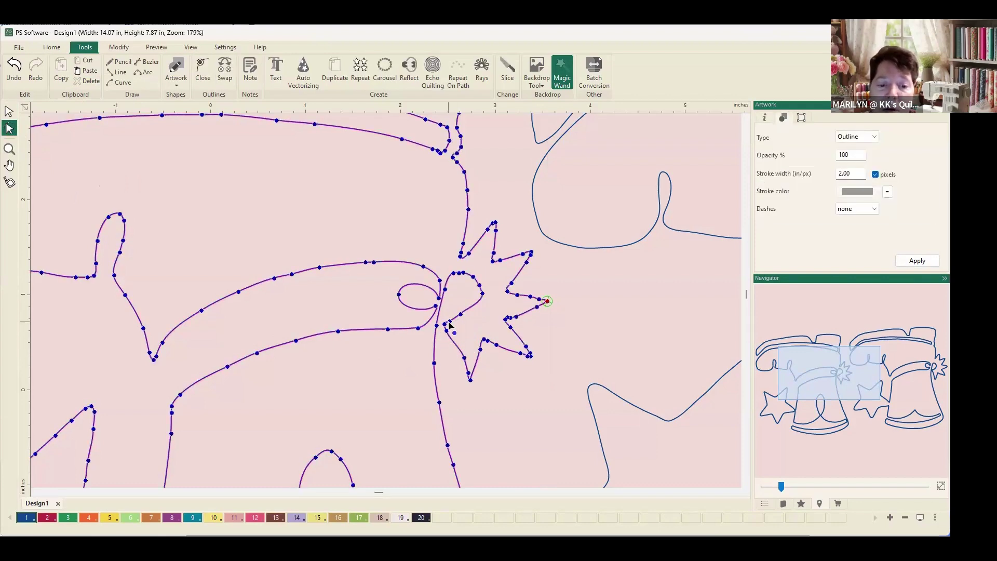
mouse_move(450, 324)
left_mouse_down()
mouse_move(472, 320)
mouse_move(445, 327)
mouse_move(464, 326)
left_mouse_up()
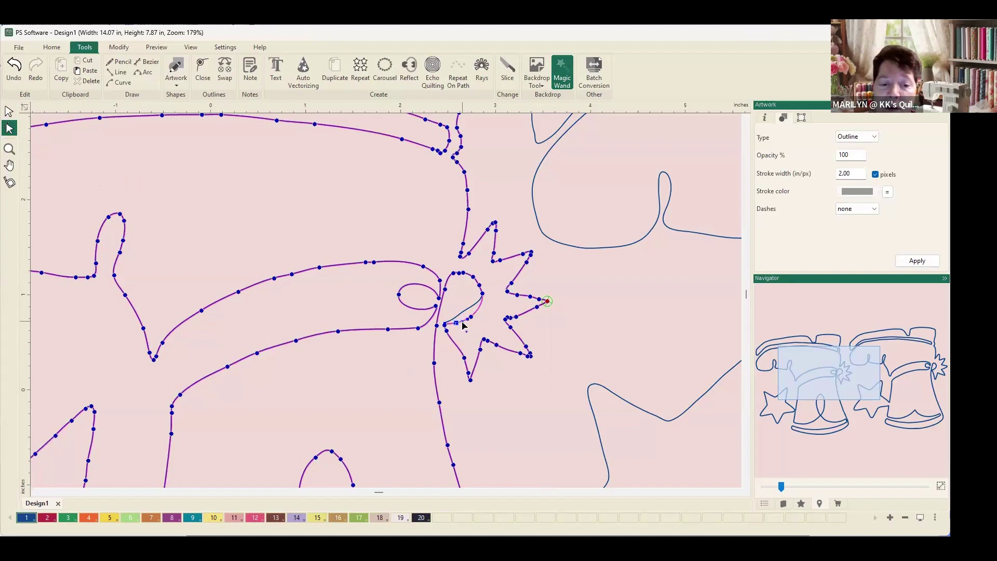
left_click(450, 355)
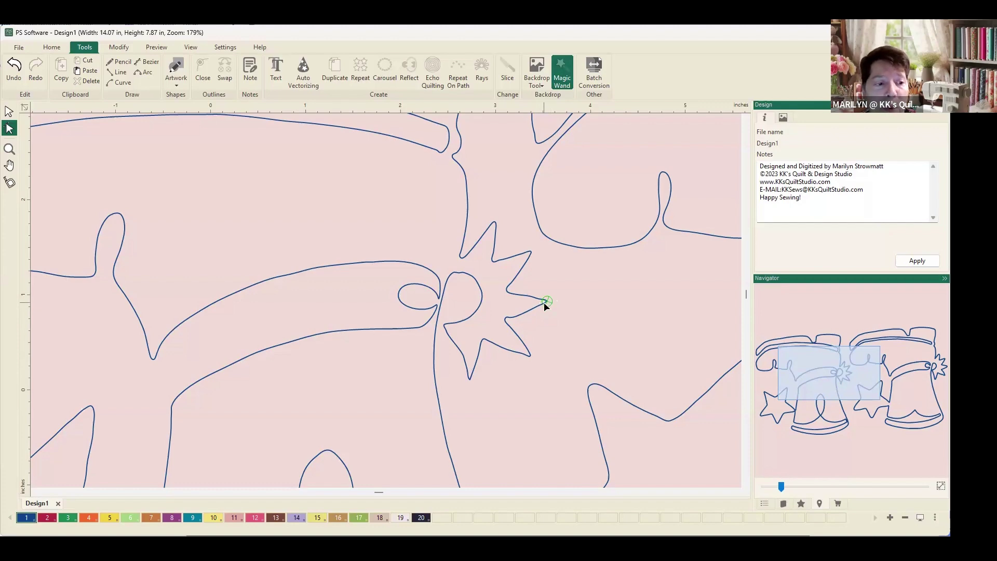
Step: Cut the second boot outline, the one without the centre loop, from the design
left_click(781, 486)
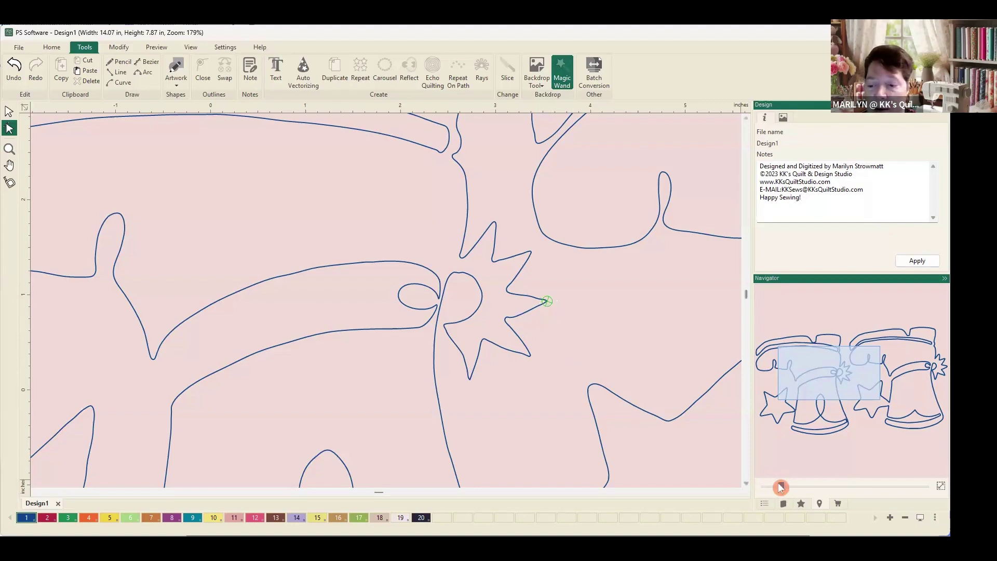
left_click_drag(782, 486, 770, 494)
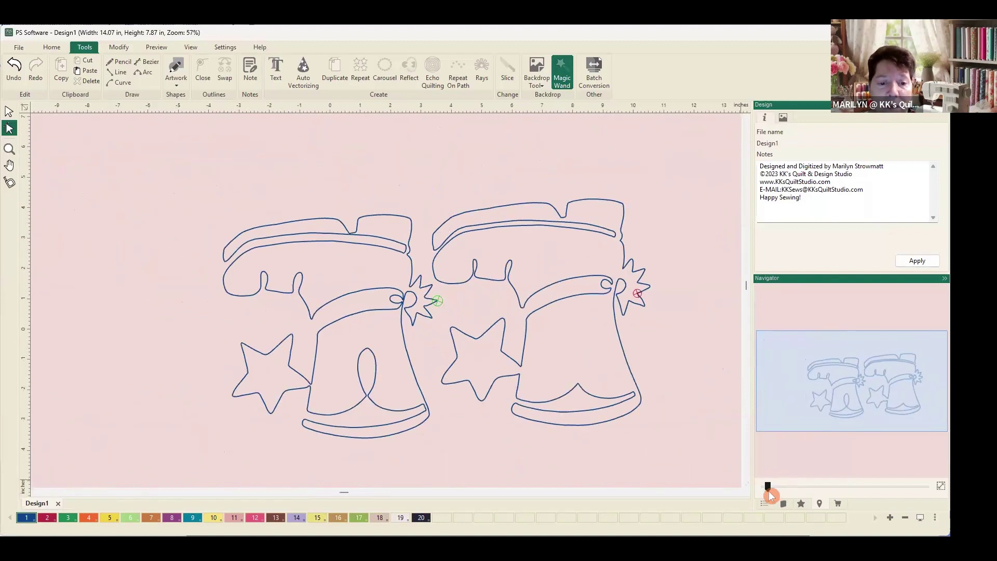
left_click(10, 113)
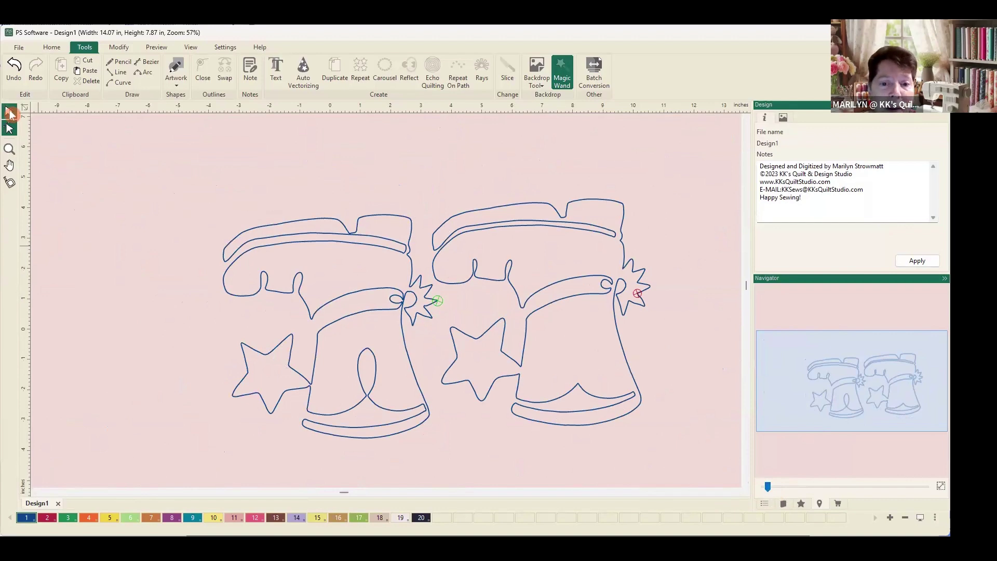
left_click(505, 281)
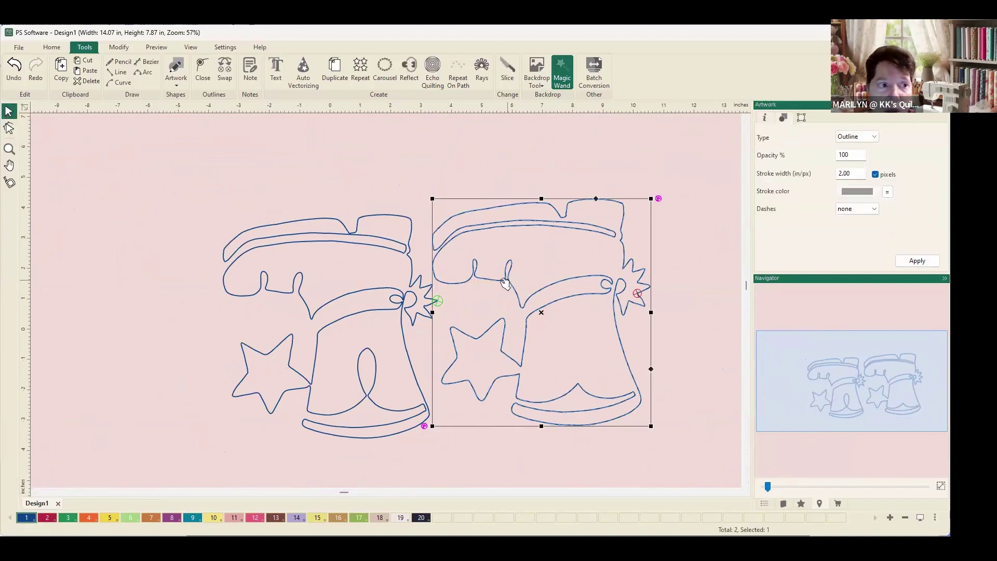
left_click(82, 61)
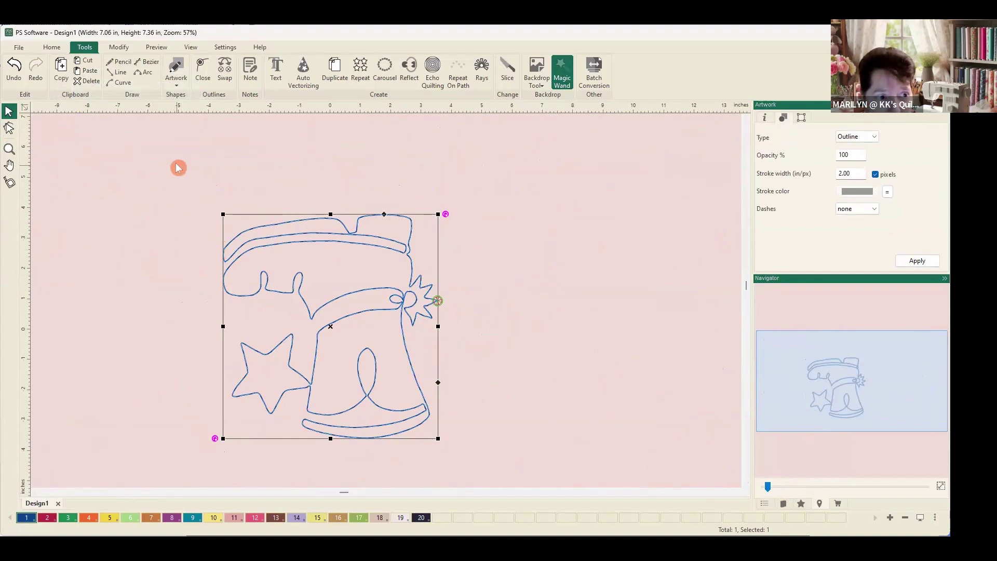
Step: Centre the remaining boot artwork on the origin and flip it vertically so the boot stands upright
left_click(119, 47)
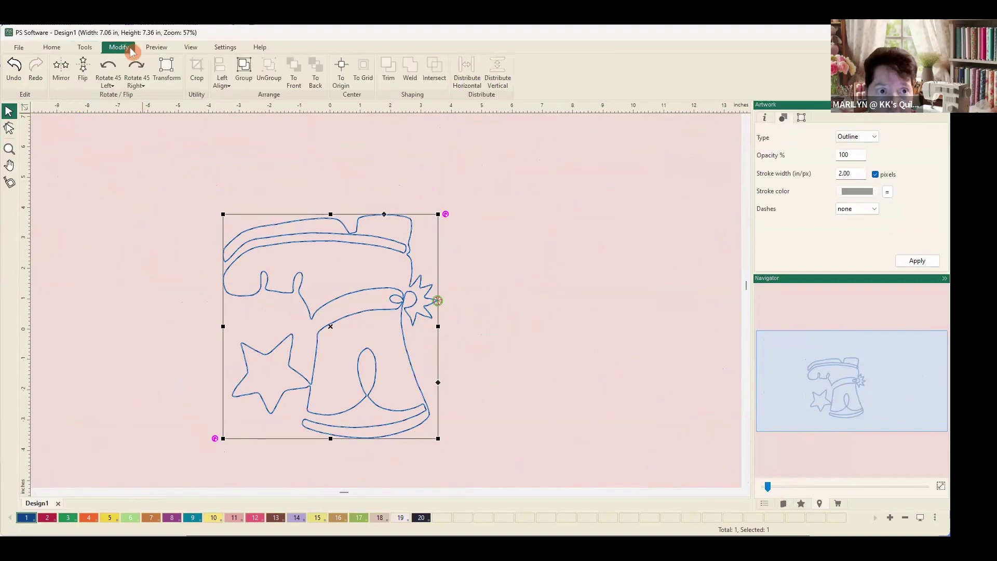
left_click(339, 74)
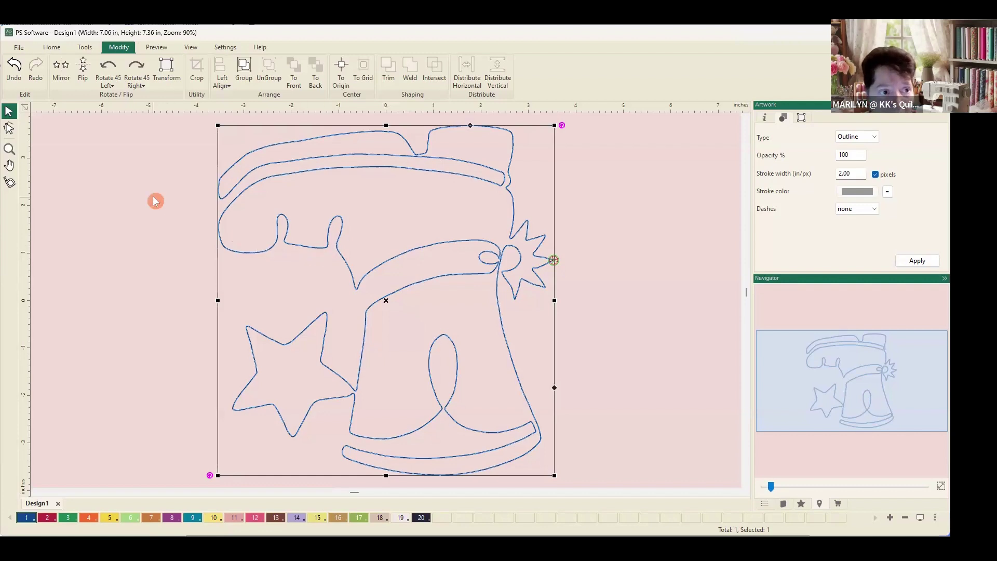
left_click(80, 78)
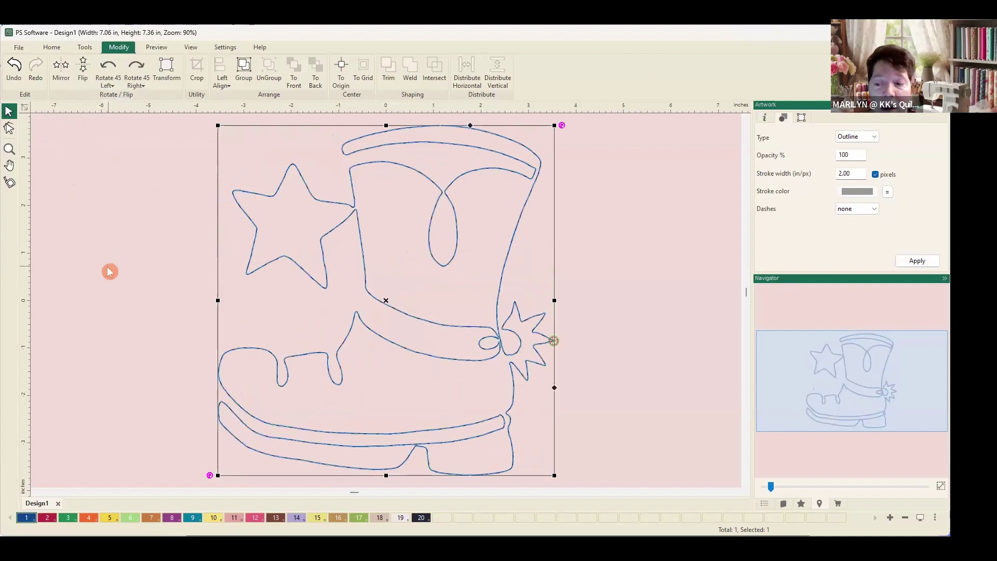
Step: Examine the file types offered for saving the design, and close the Save As dialog without saving
left_click(19, 50)
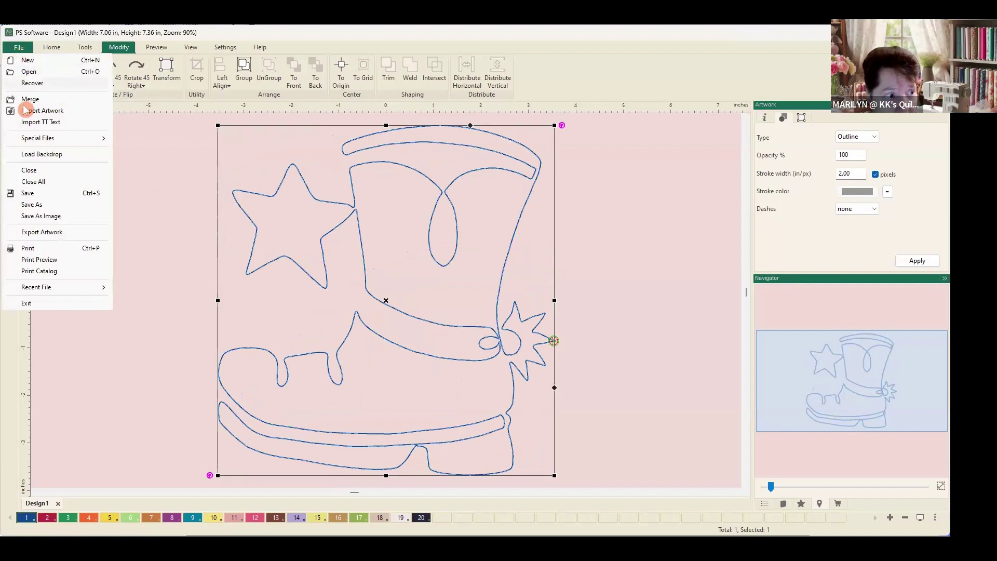
left_click(40, 205)
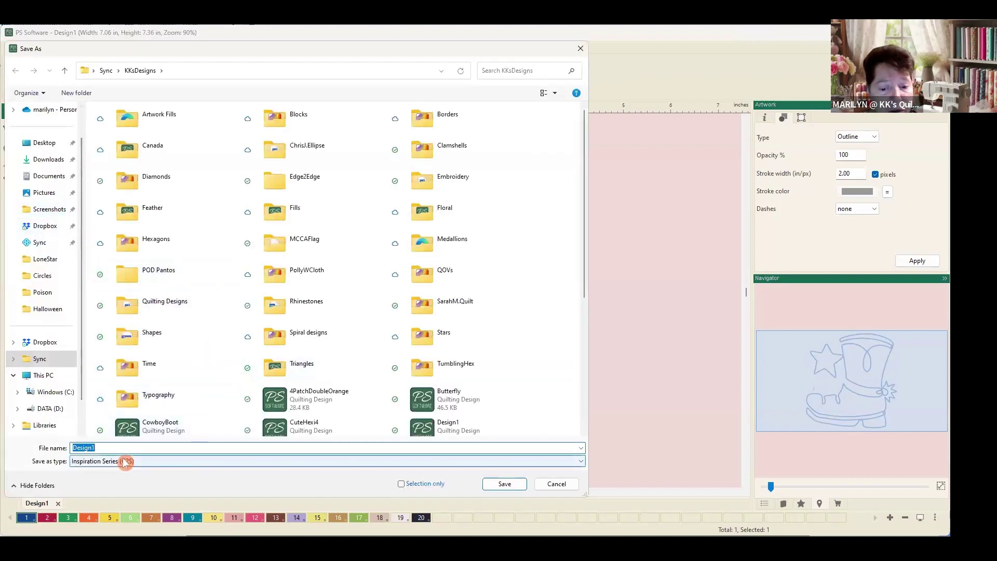
left_click(140, 465)
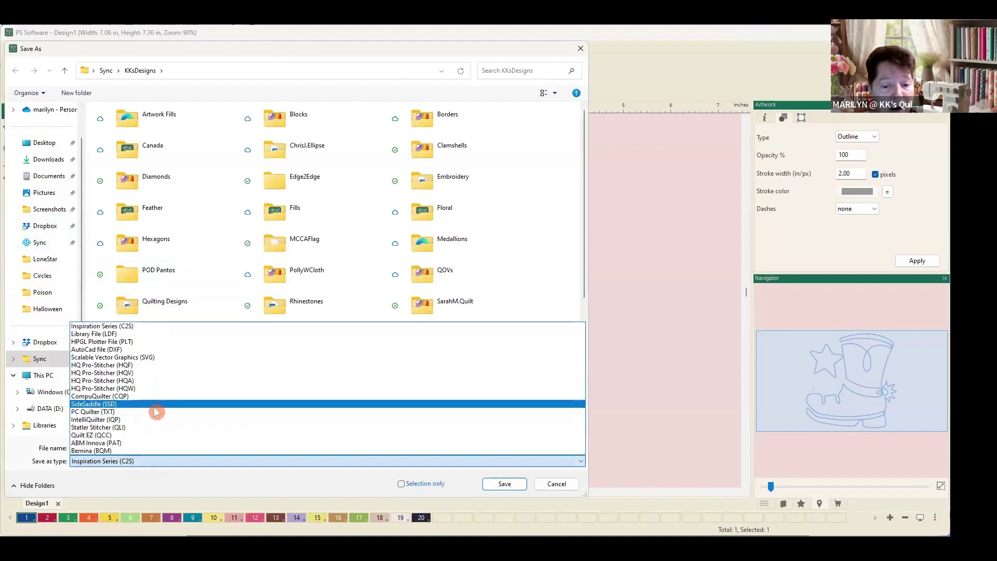
left_click(556, 489)
left_click(556, 487)
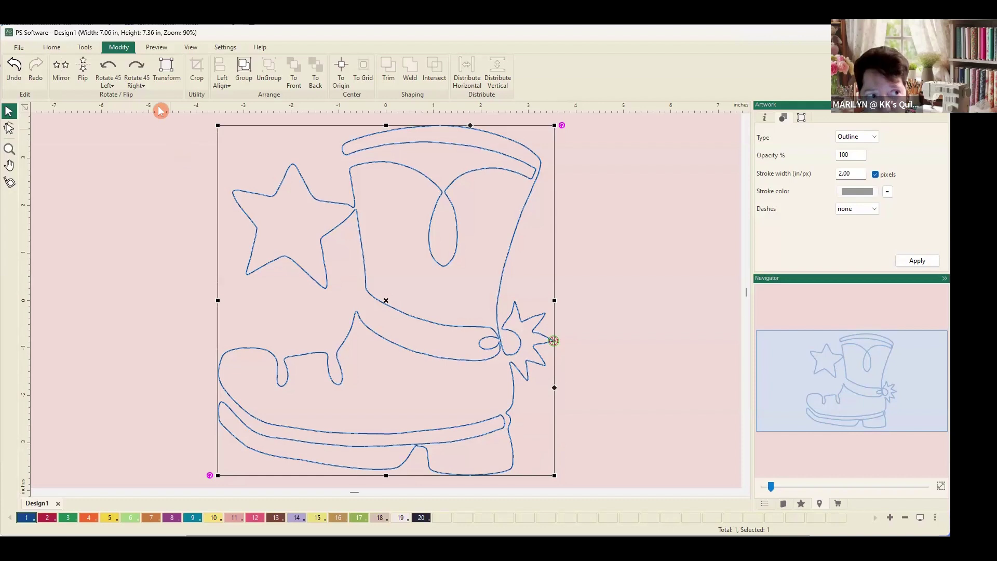
Step: Create a new blank design document
left_click(87, 48)
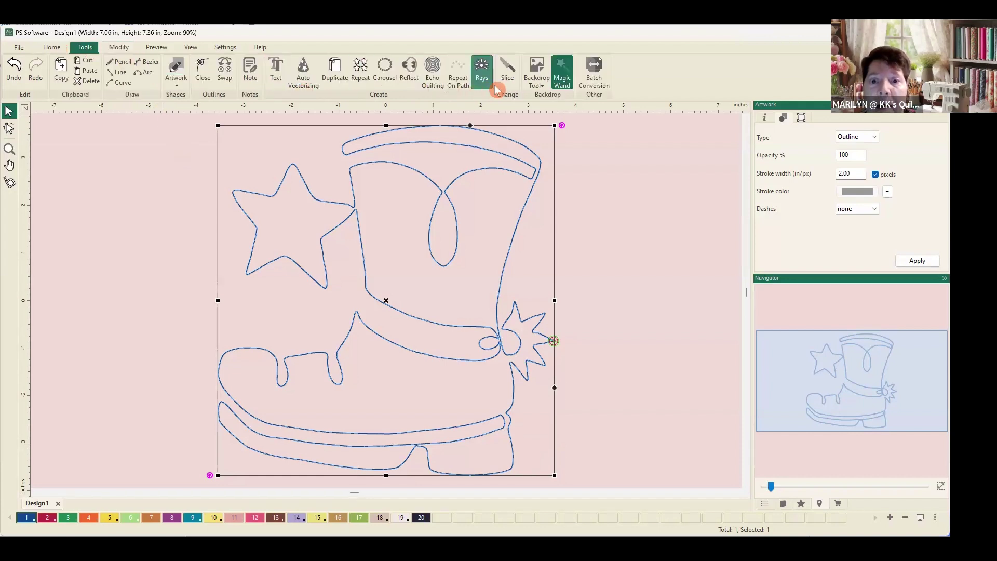
left_click(562, 83)
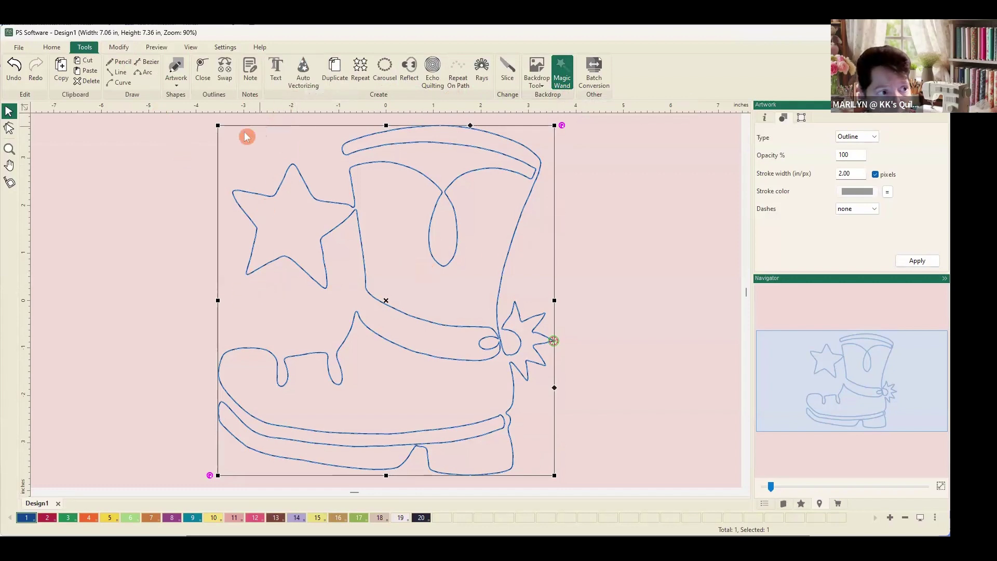
left_click(51, 47)
left_click(58, 73)
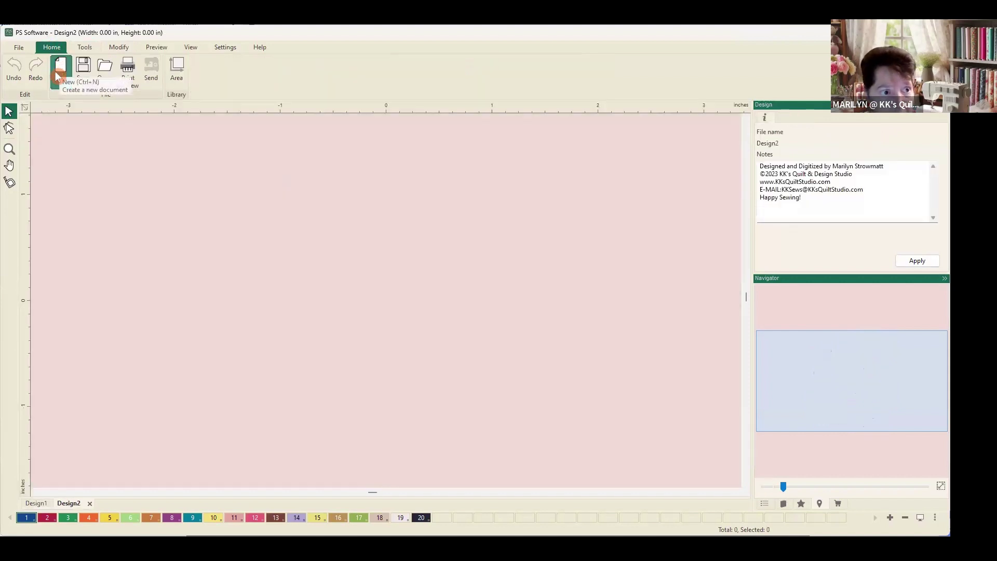
Step: Load Scan_20240917 from the Desktop folder into Auto Vectorizing and accept the default image size to reach colour reduction
left_click(83, 48)
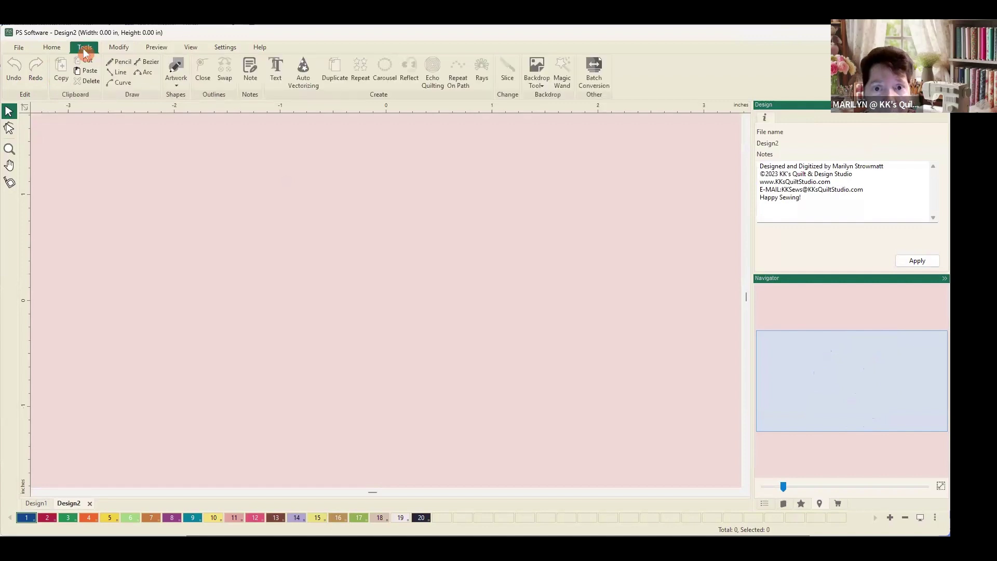
left_click(307, 82)
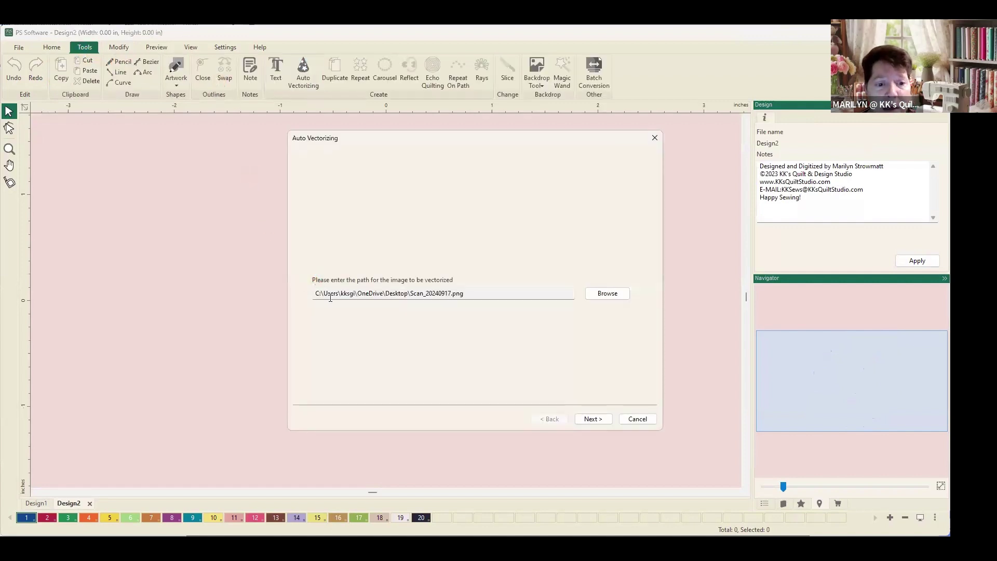
left_click(603, 294)
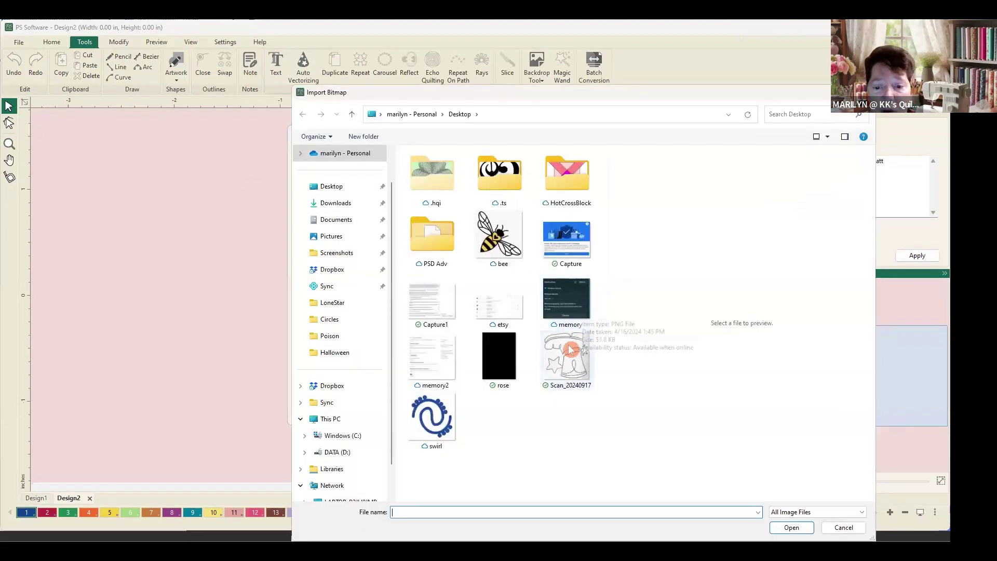
left_click(570, 357)
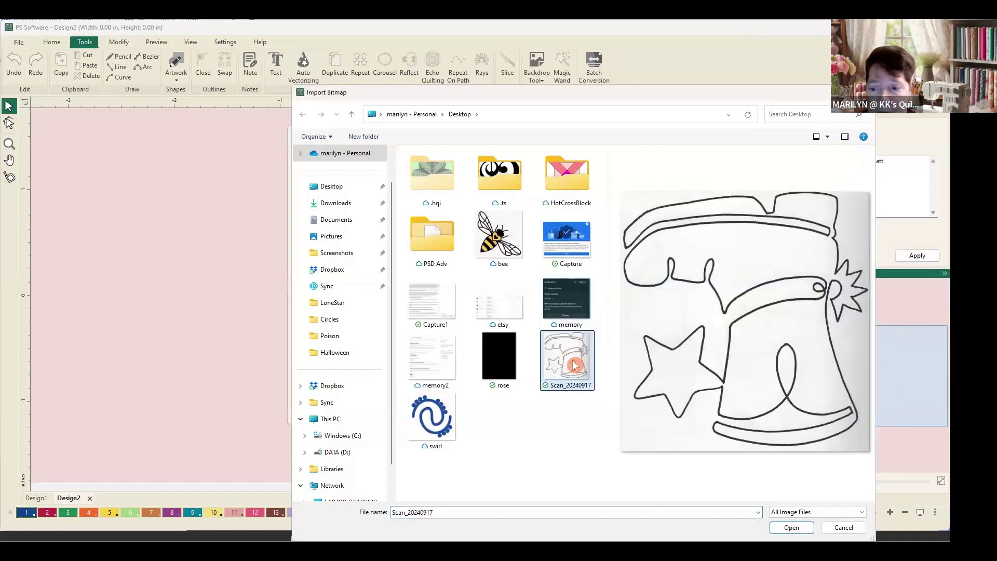
left_click(791, 527)
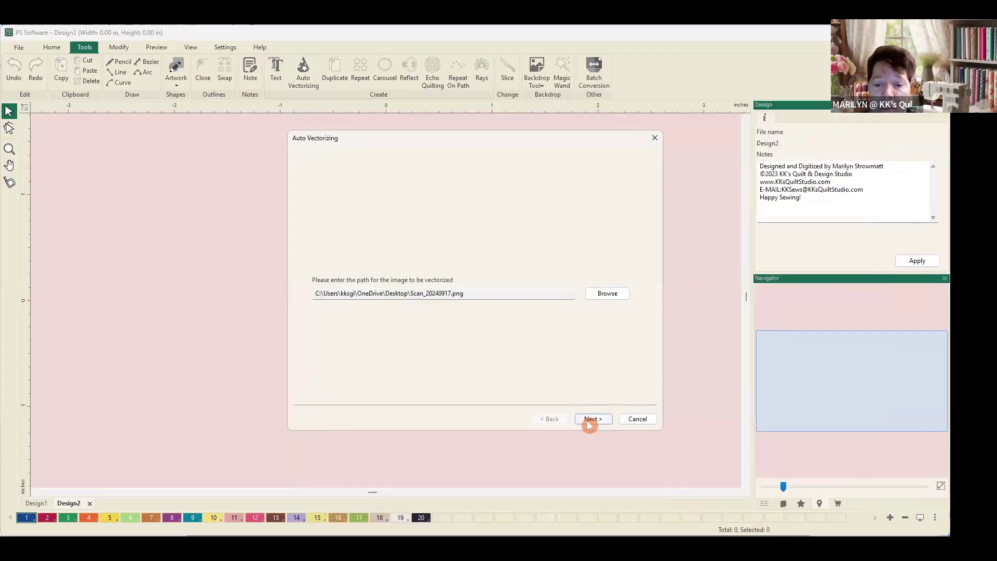
left_click(587, 421)
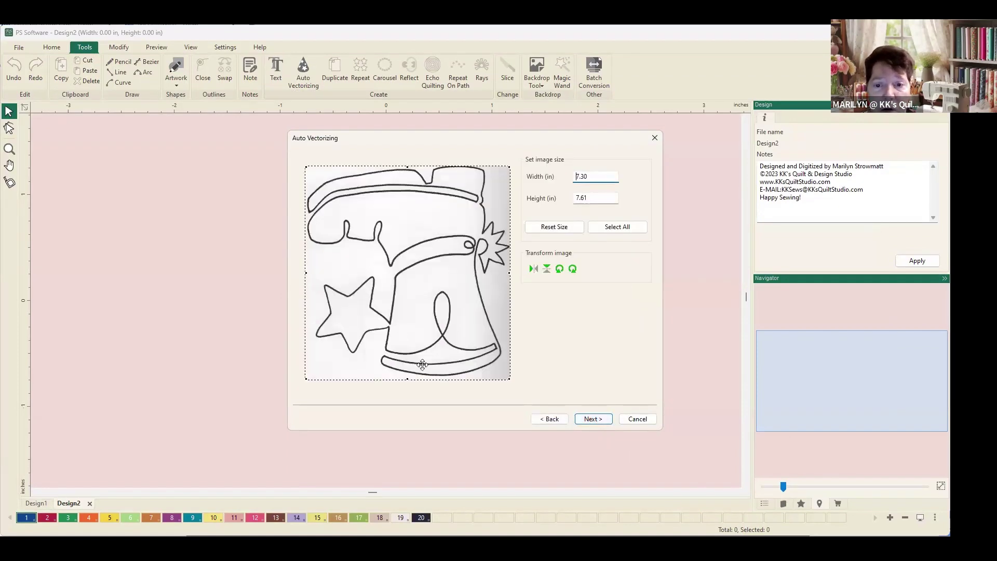
left_click(592, 419)
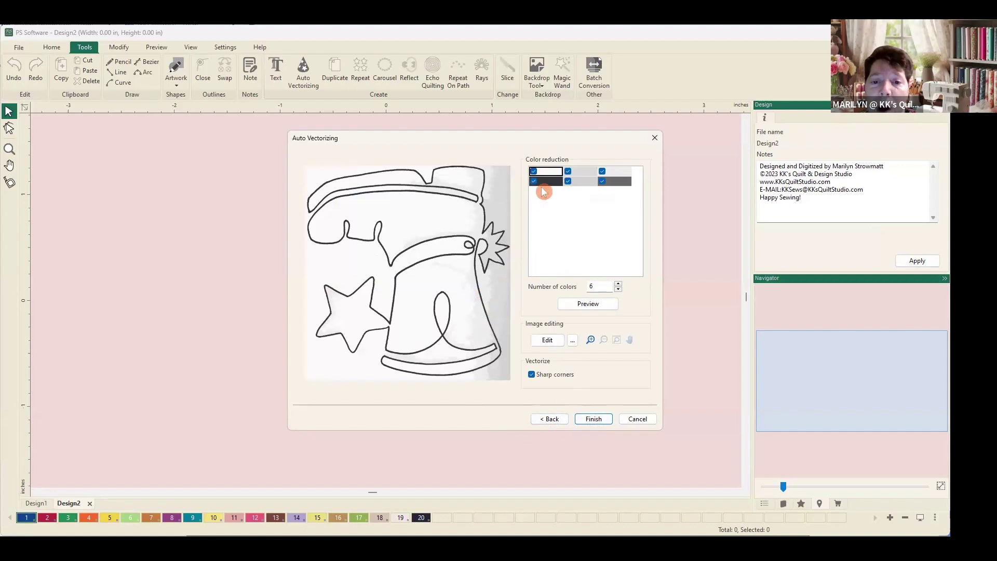
Step: Reduce the scanned image's number of colors to 3 for vectorizing
left_click(609, 177)
left_click(618, 289)
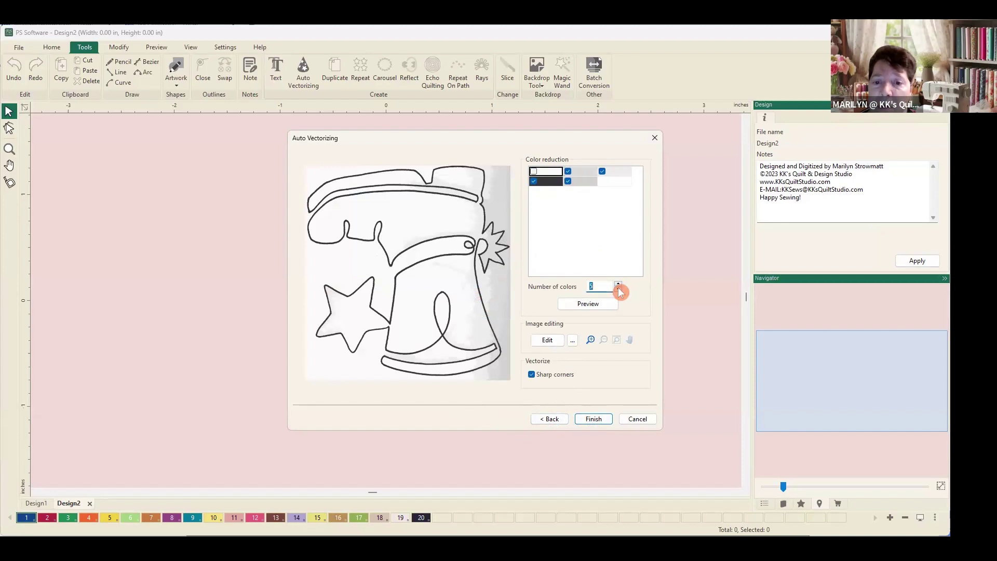
left_click(618, 289)
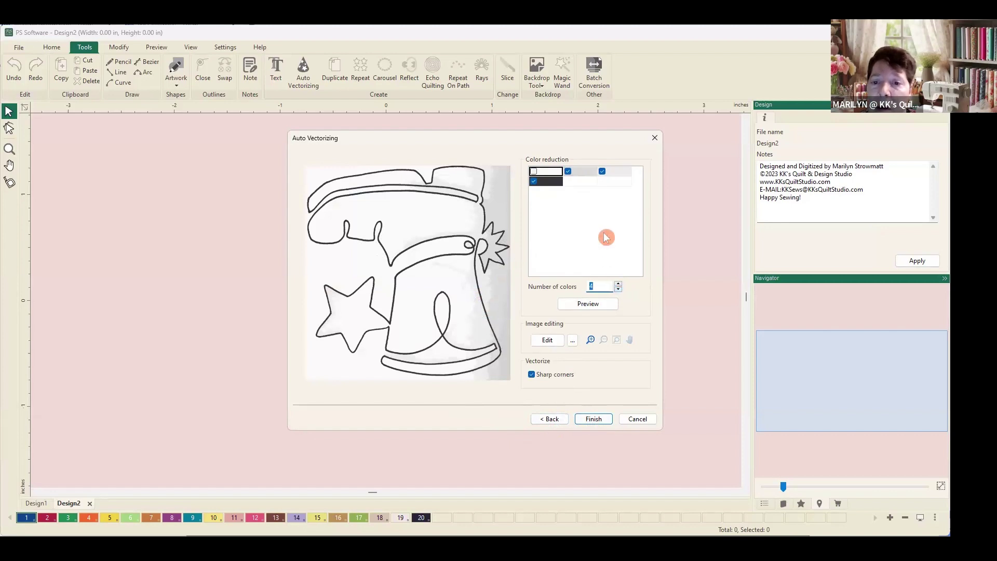
left_click(616, 177)
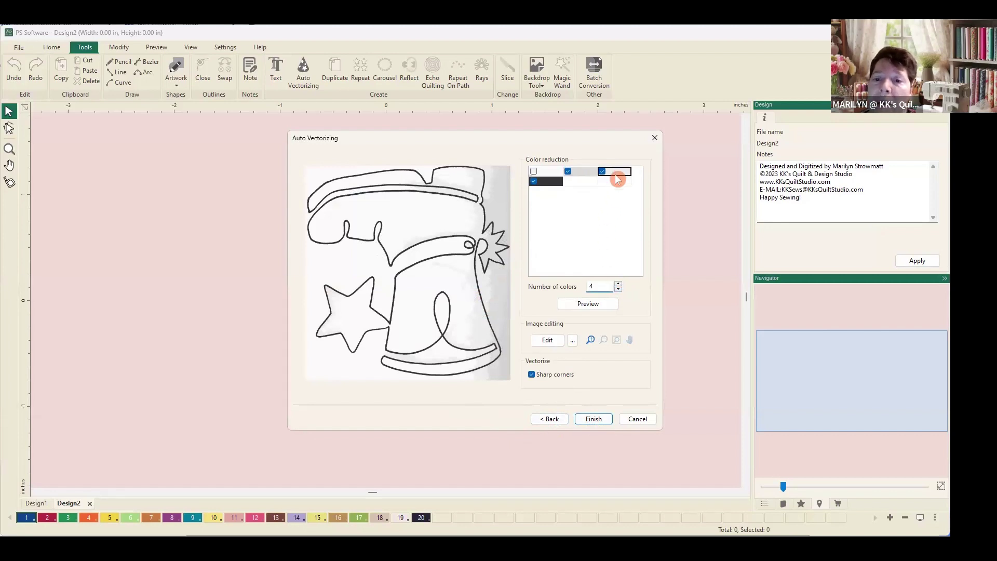
left_click(618, 289)
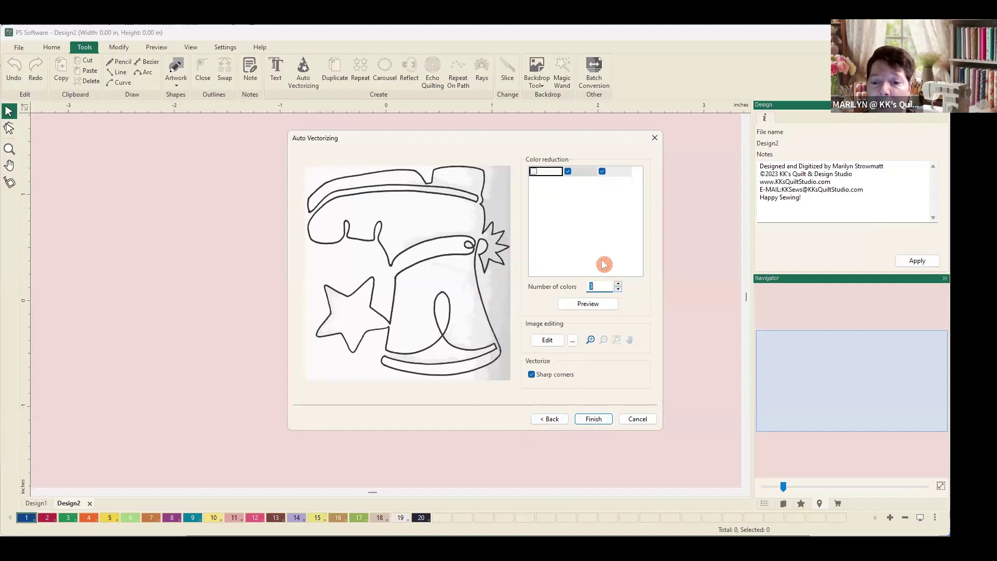
Step: Alternate the number of colors between 4 and 3 to compare the remaining grey and black swatches
left_click(618, 285)
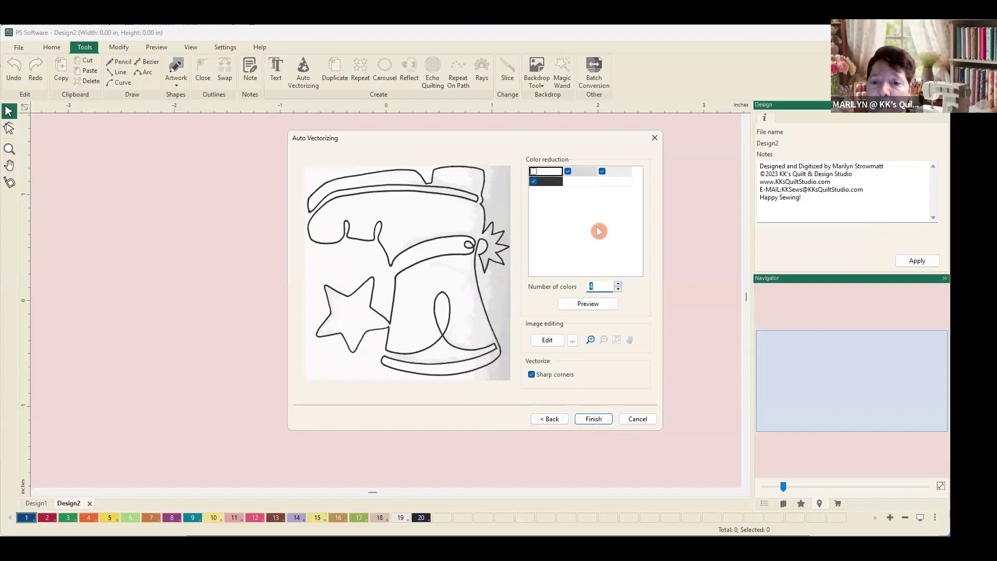
left_click(587, 173)
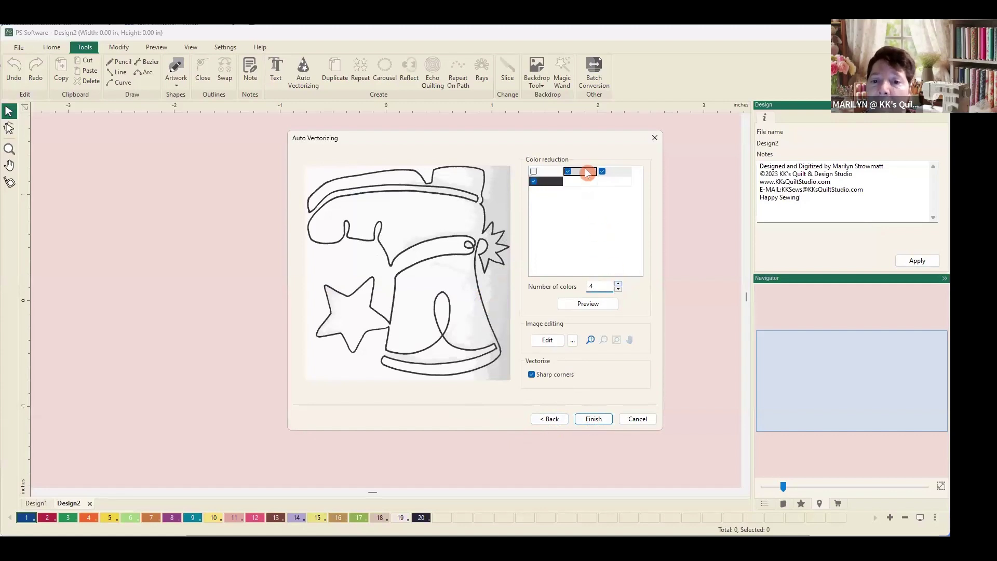
left_click(618, 290)
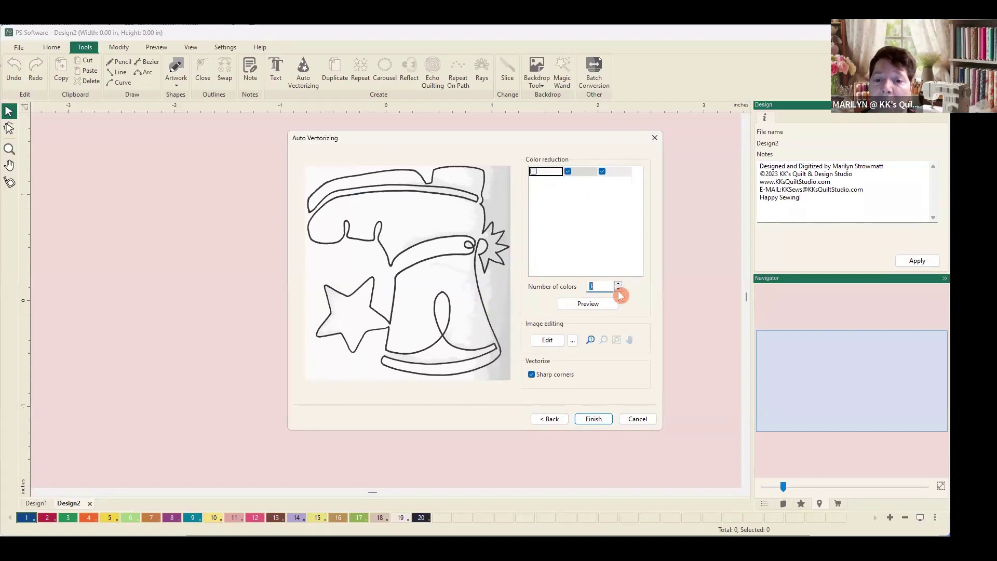
left_click(618, 284)
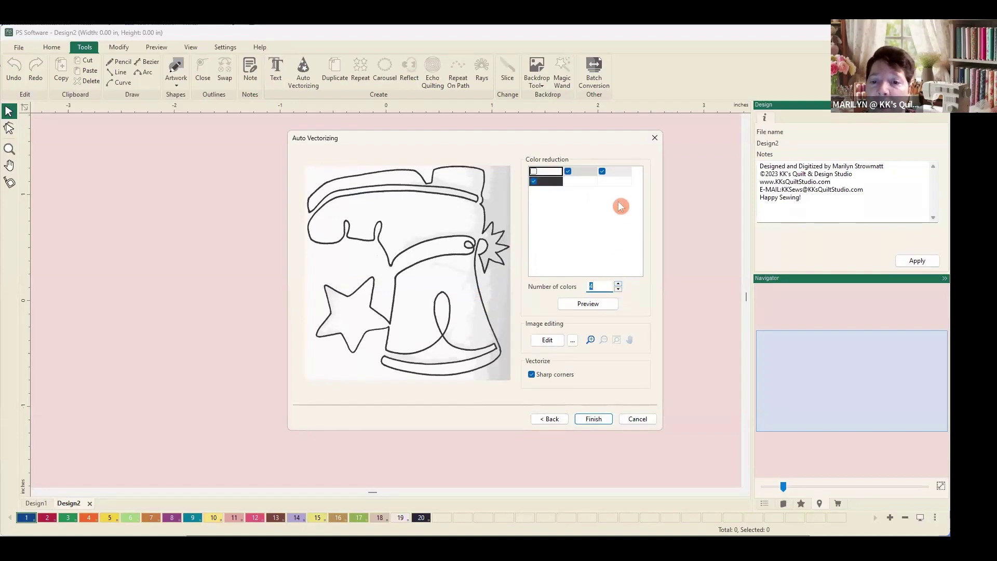
left_click(621, 172)
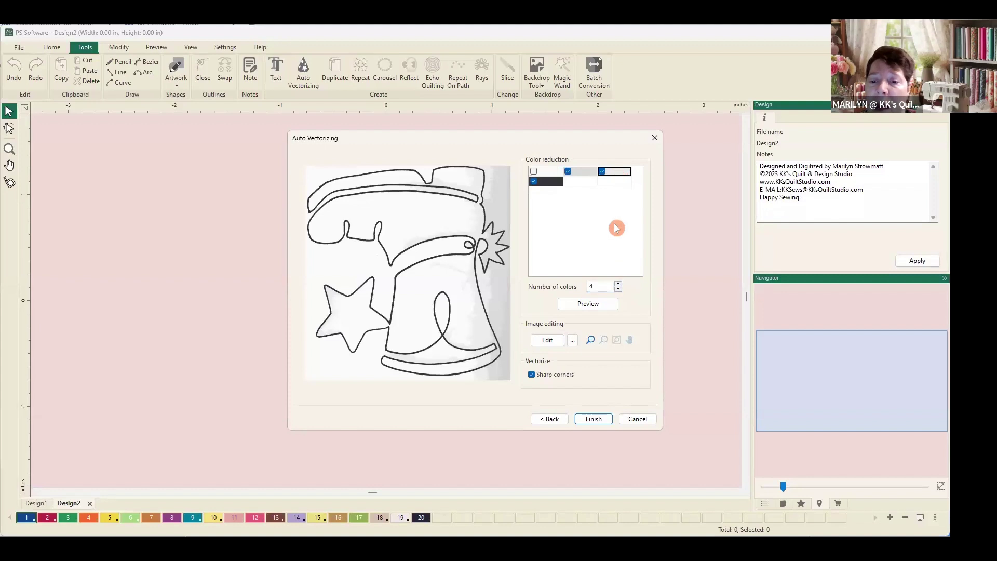
left_click(618, 289)
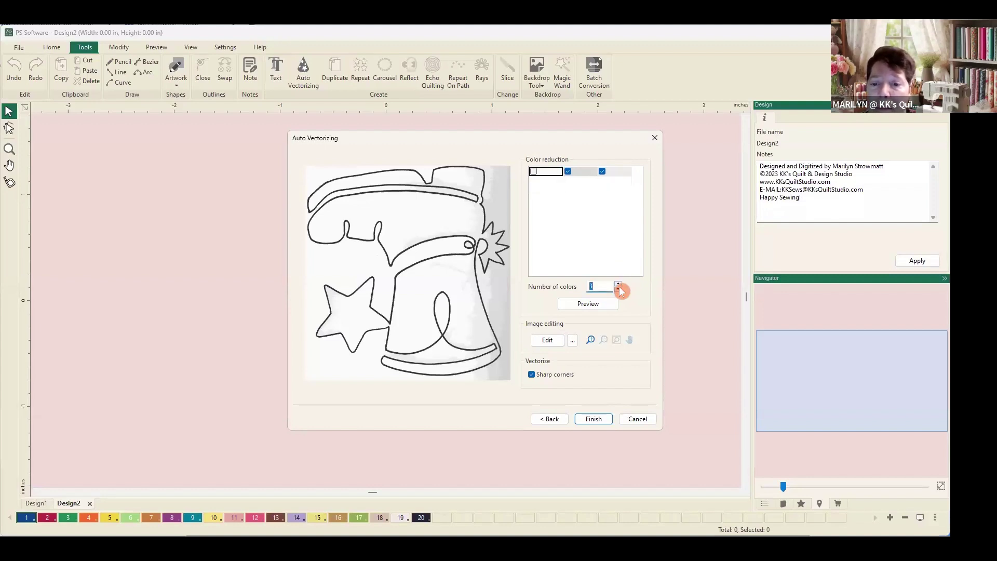
Step: Raise the number of colors to 4, inspect the dark and grey swatches, and reduce the number to 3
left_click(618, 285)
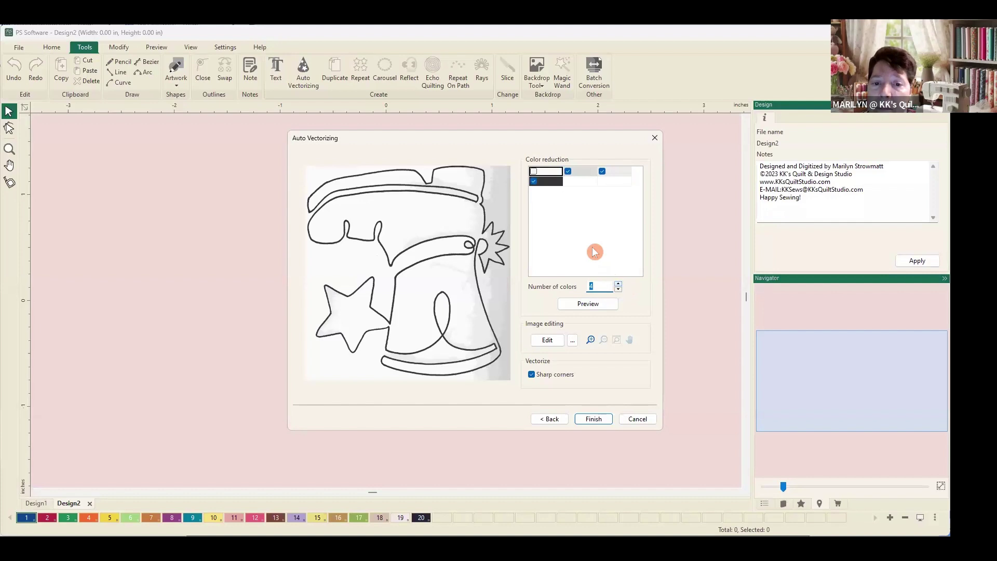
left_click(532, 182)
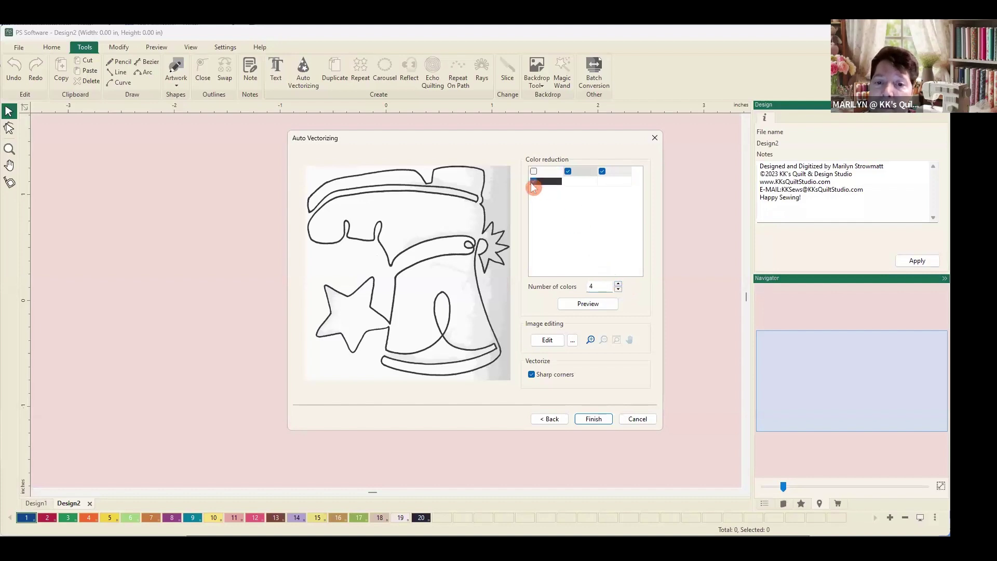
left_click(581, 171)
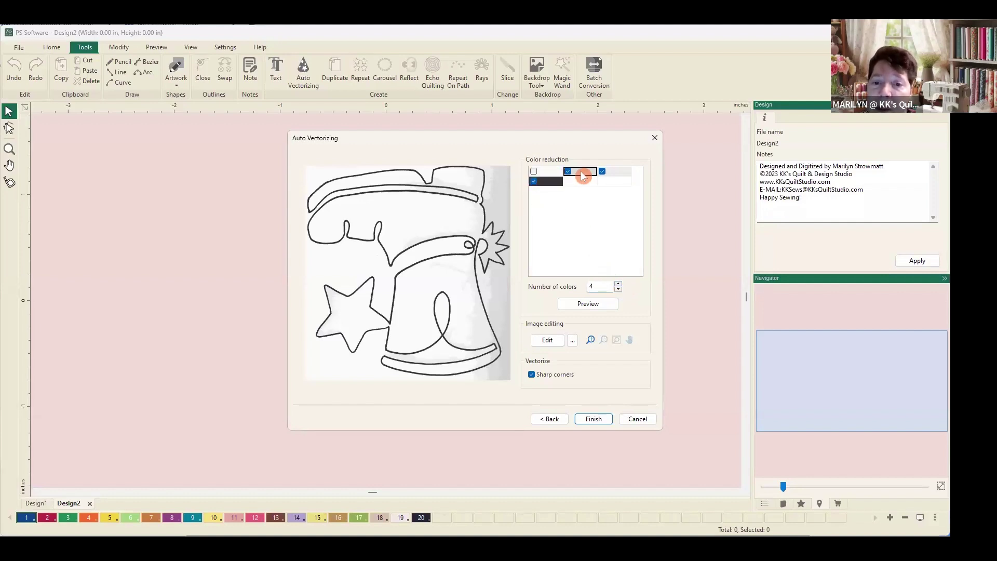
left_click(618, 290)
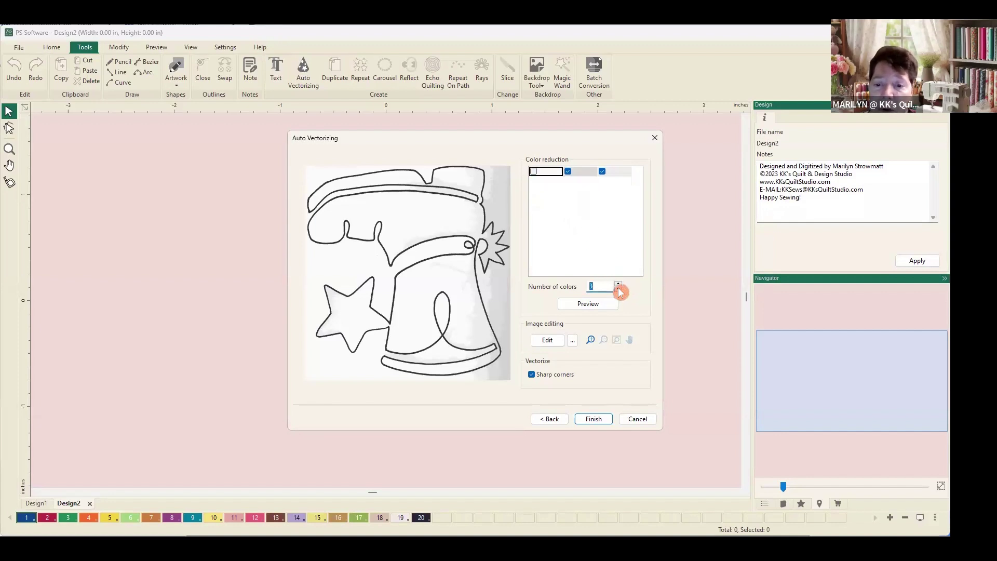
Step: Set the number of colors to 4, preview the color reduction, and finish vectorizing the scanned boot
left_click(618, 284)
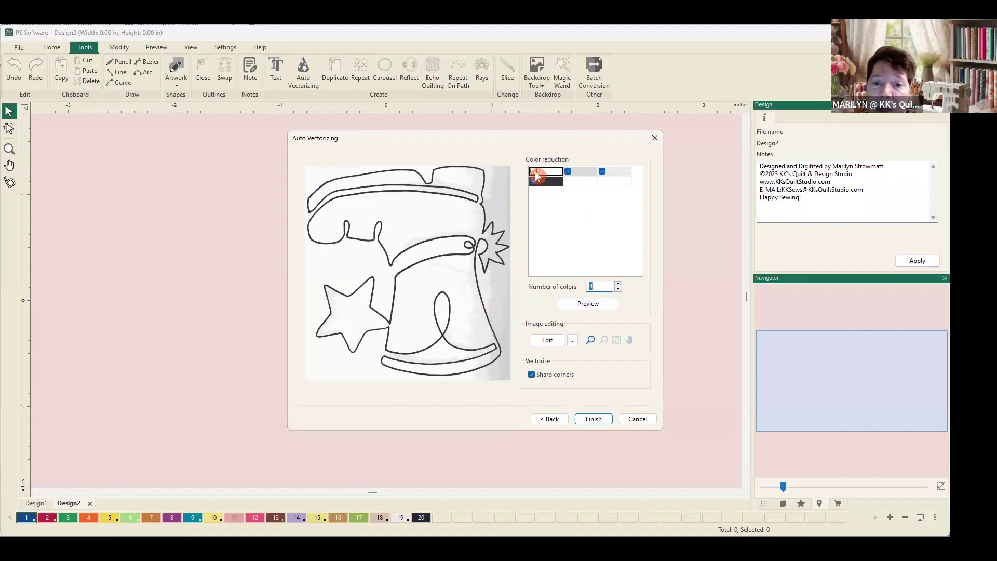
left_click(583, 305)
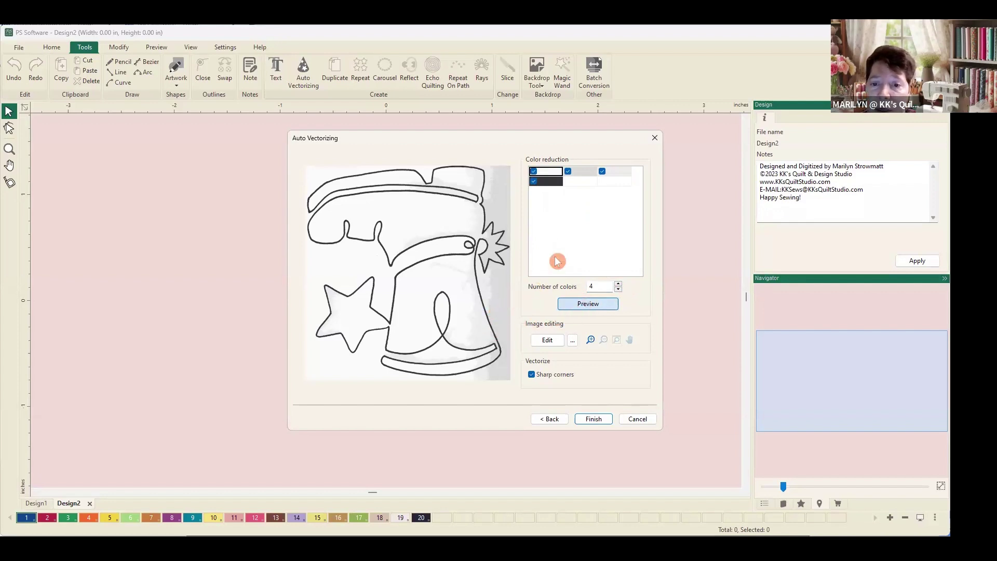
left_click(605, 172)
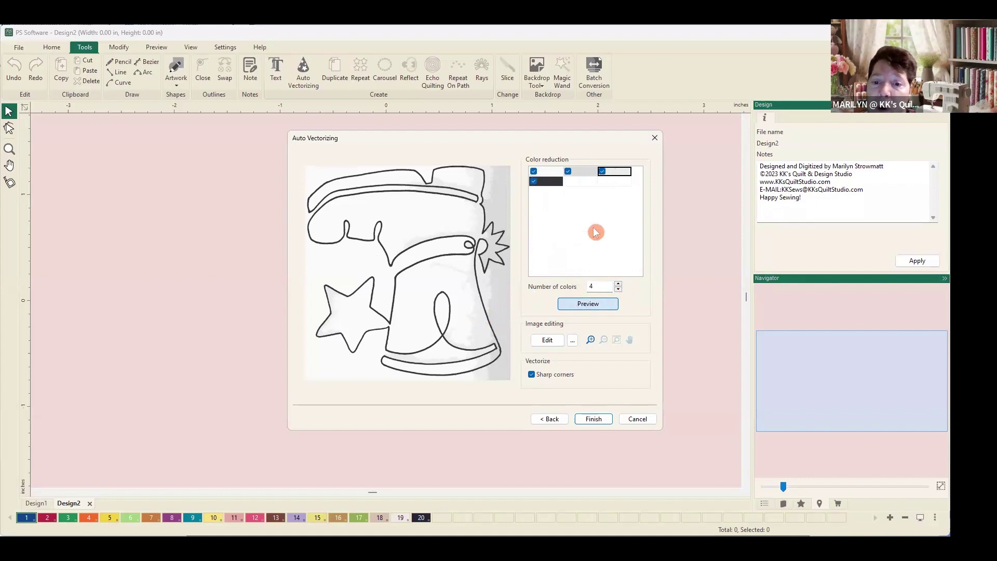
left_click(619, 289)
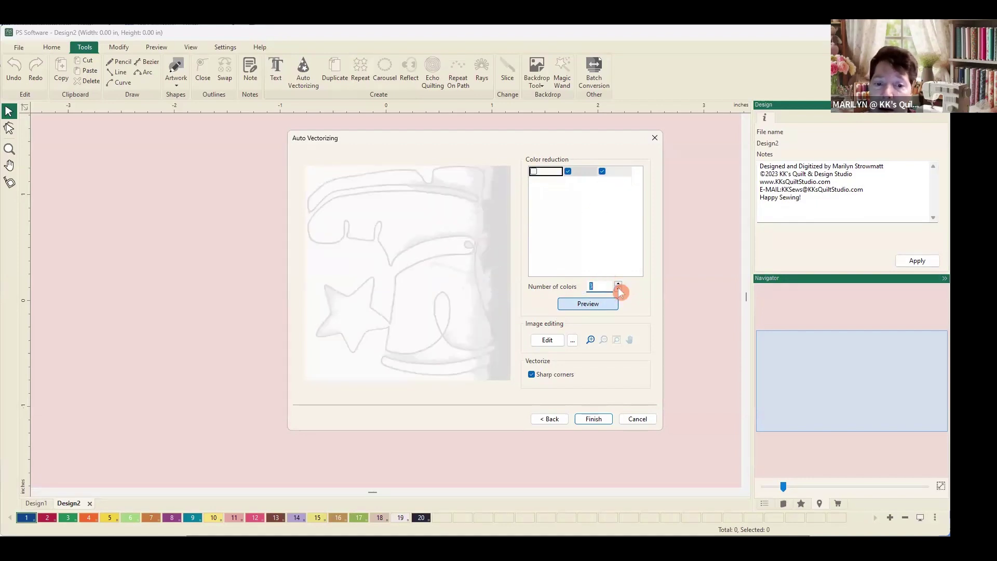
left_click(618, 283)
left_click(592, 304)
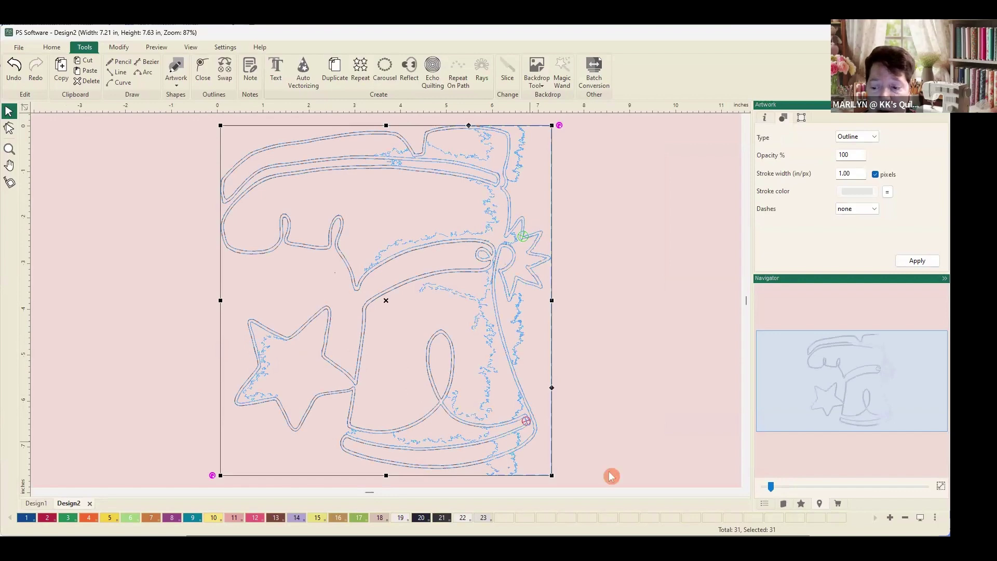
Step: Show the design's object sequence and cut the whole rgb(219,219,219) Color# 23 group of jagged shading outlines
left_click(764, 503)
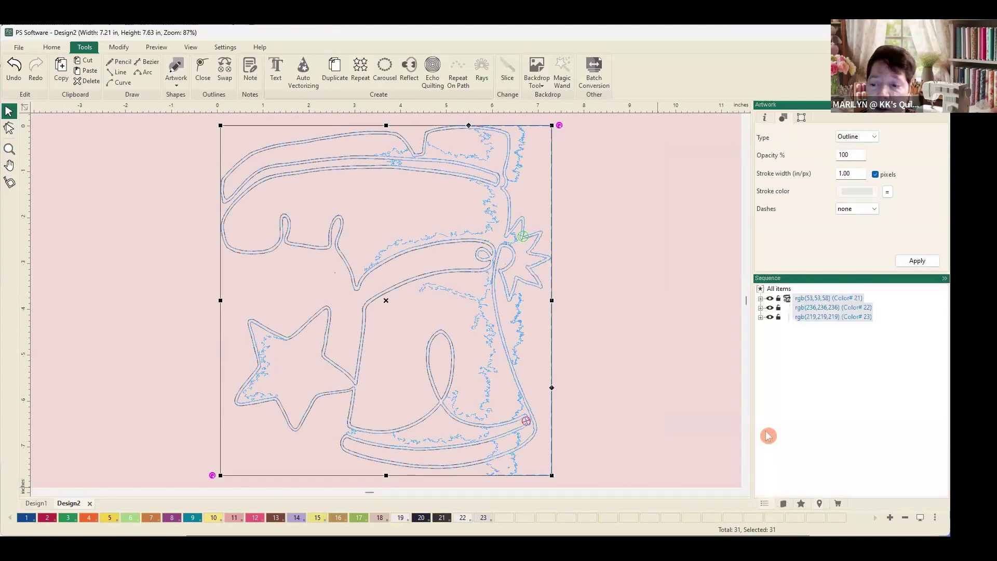
left_click(769, 410)
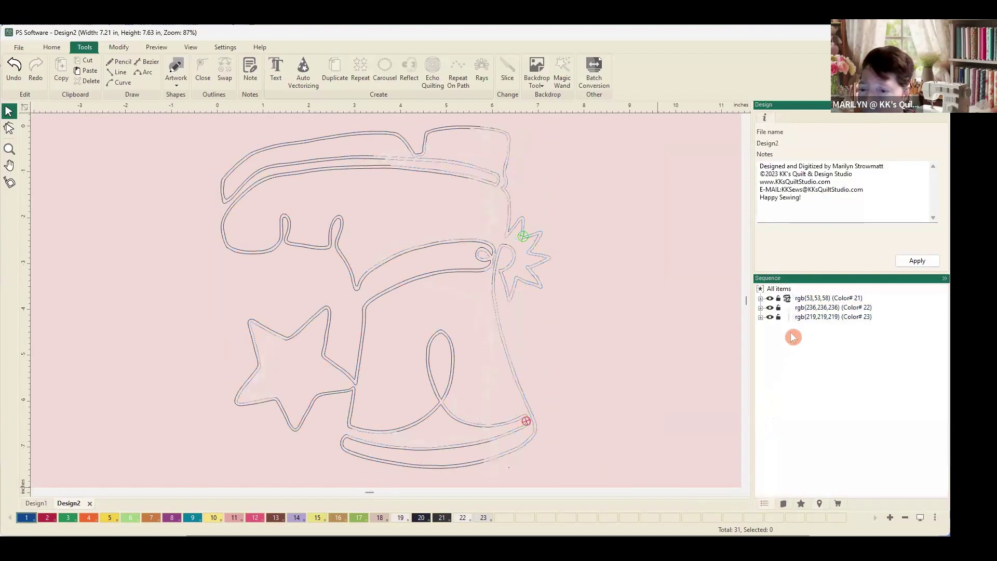
left_click(799, 318)
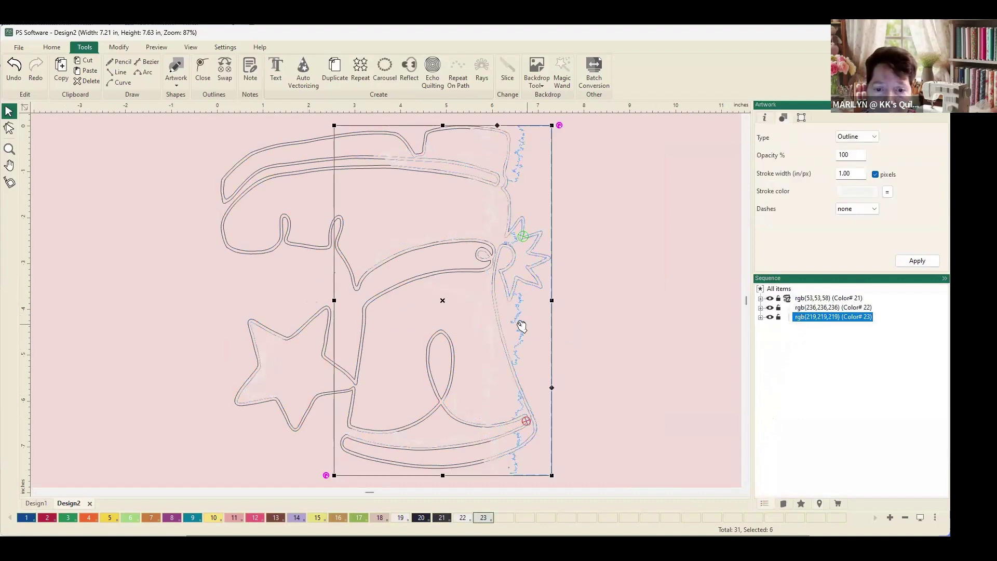
left_click_drag(521, 326, 684, 329)
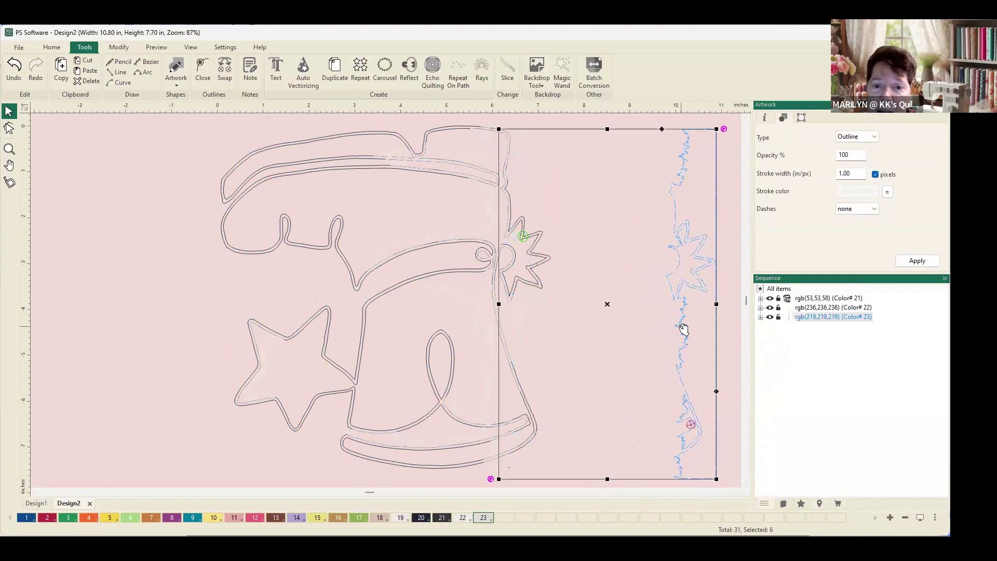
left_click(652, 339)
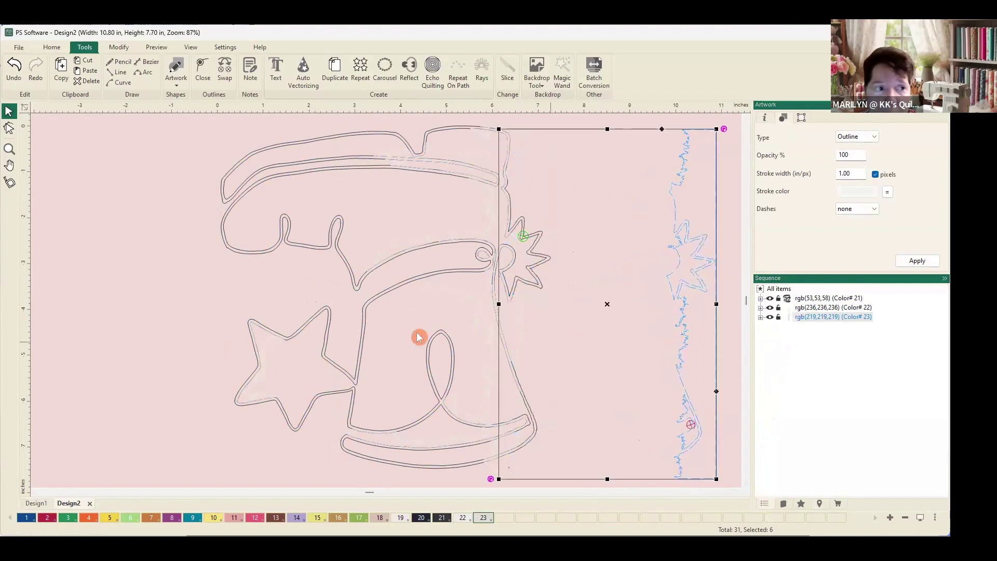
left_click(81, 62)
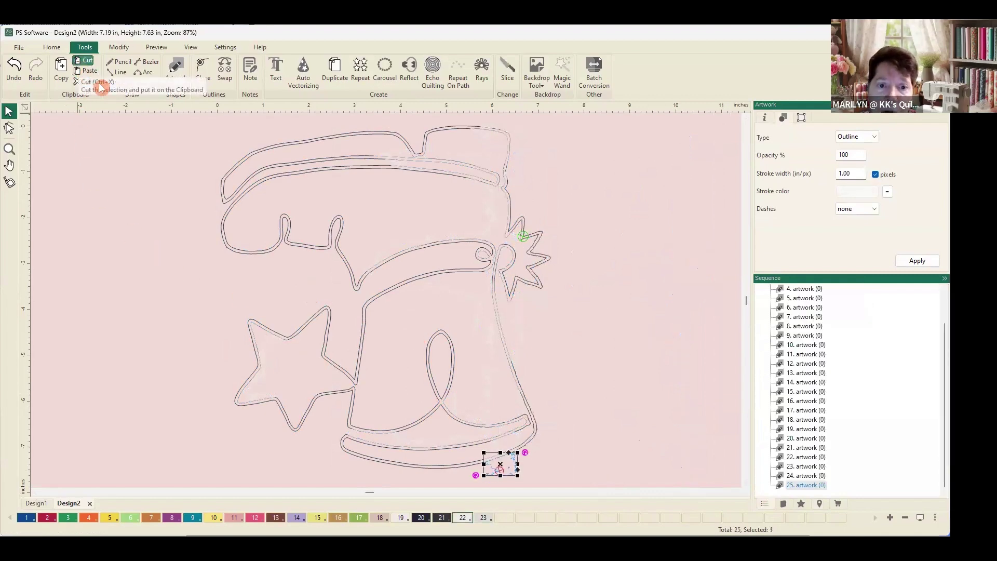
Step: Pull the large jagged grey shading shape off the boot to its right and cut it from the design
left_click(487, 213)
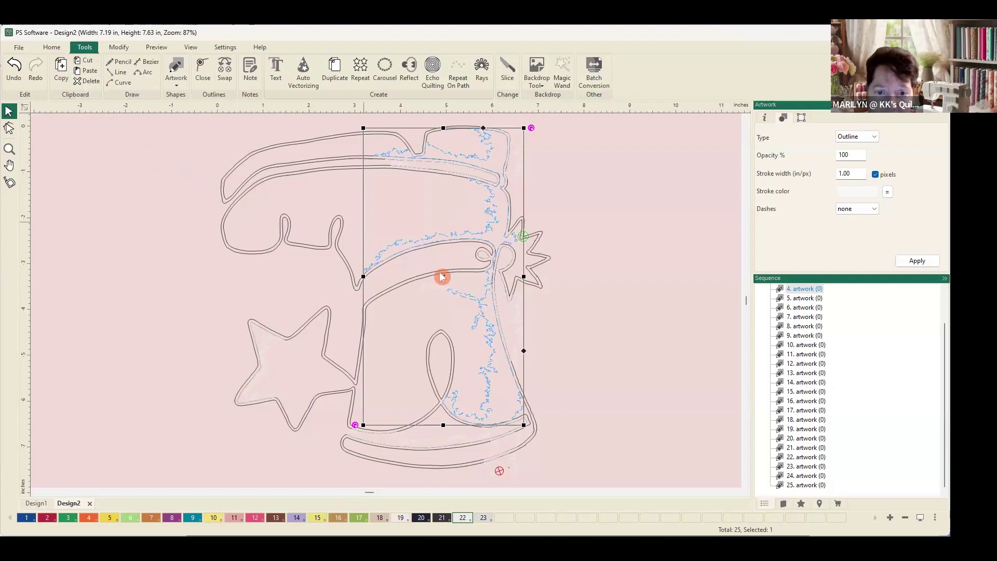
left_click(476, 316)
left_click_drag(487, 332, 693, 333)
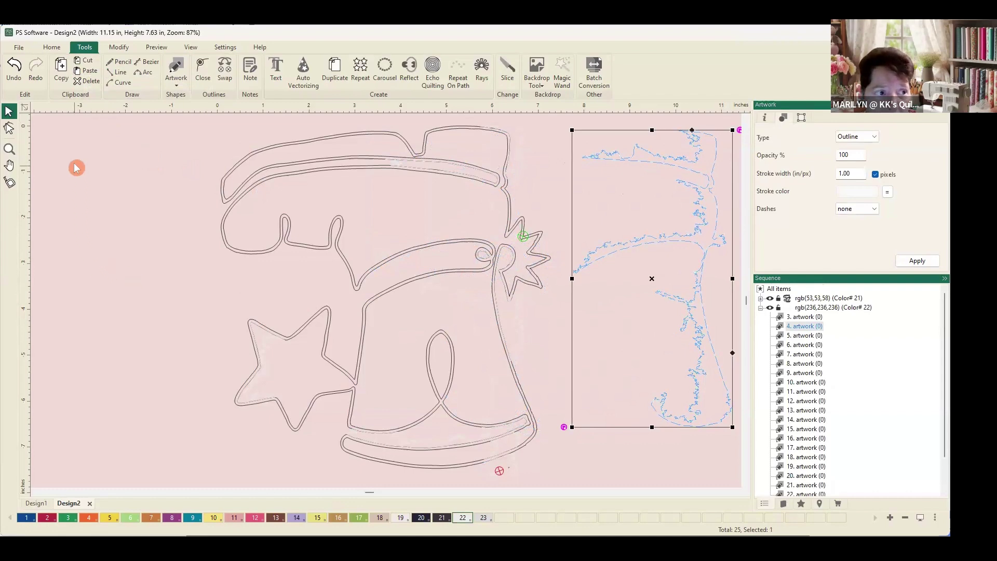
left_click(77, 62)
Step: Cut the jagged grey shading pieces along the boot's right side and inside its lower band
left_click(511, 344)
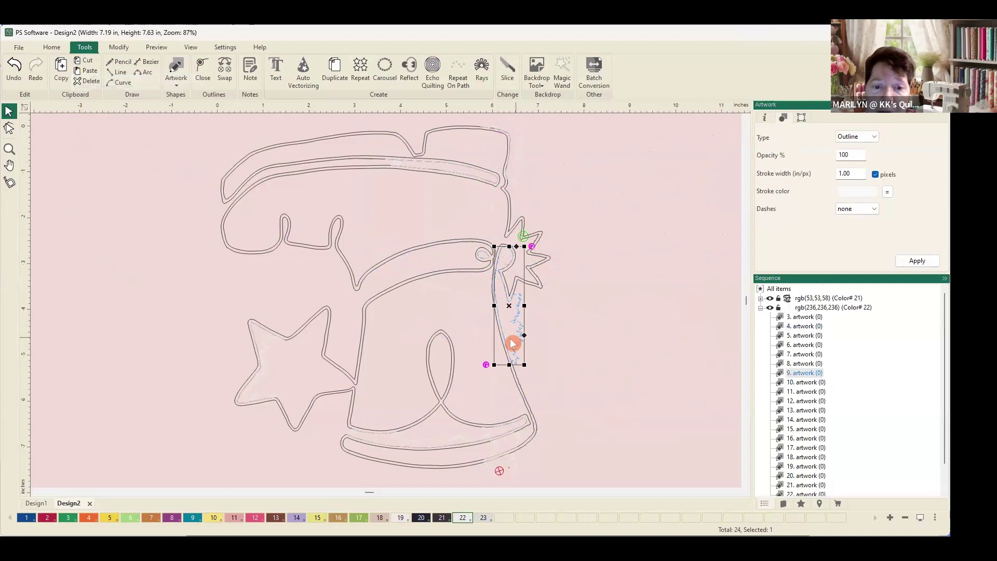
left_click(85, 62)
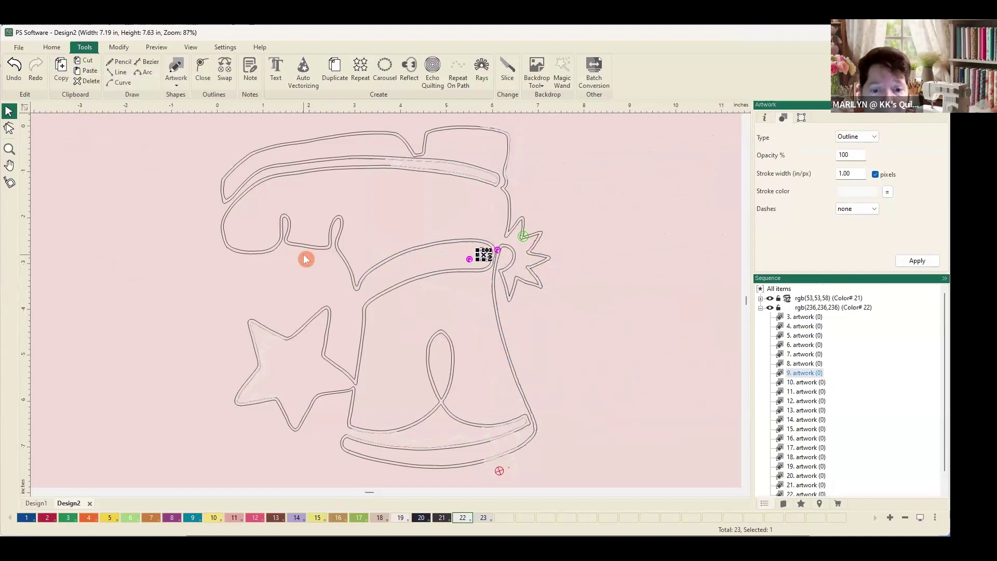
left_click(440, 442)
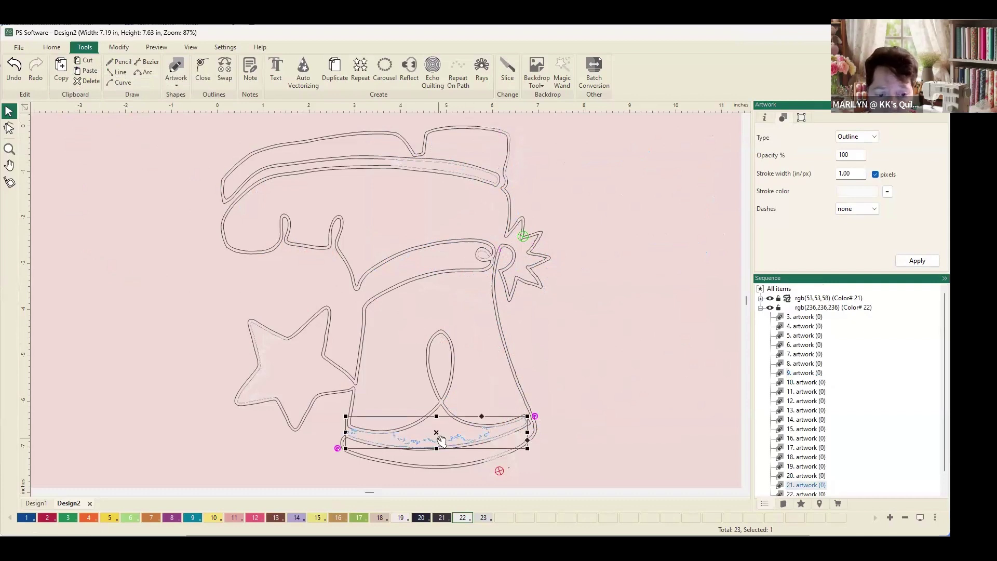
left_click(81, 62)
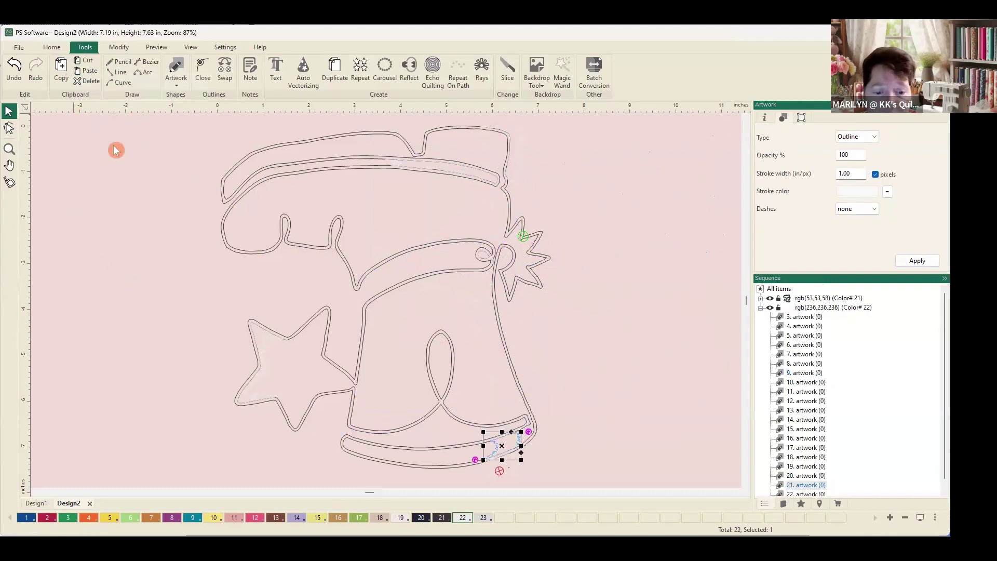
Step: Cut four more stray grey fragments, including those at the boot's lower band and the star's lower-left tip
left_click(84, 64)
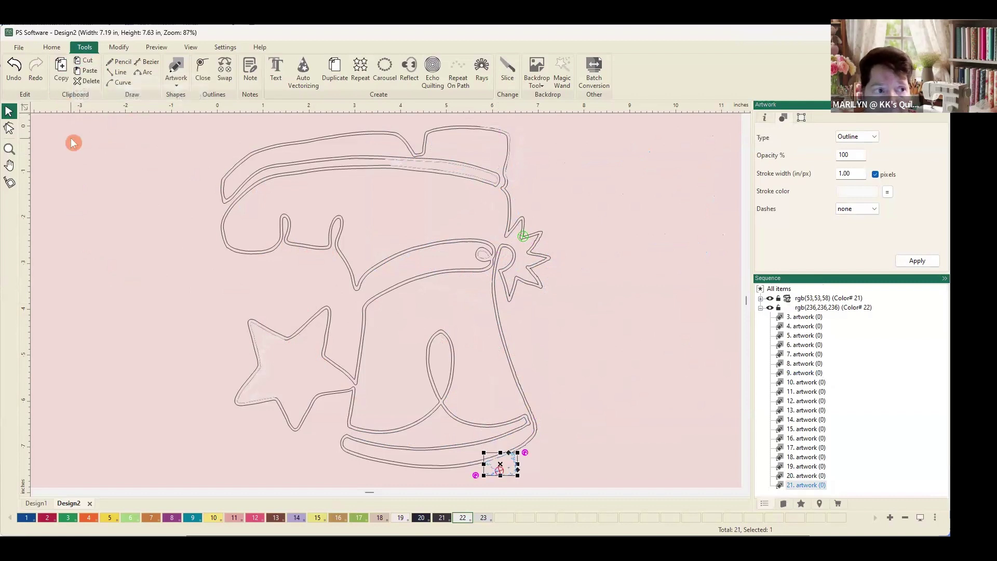
left_click(82, 62)
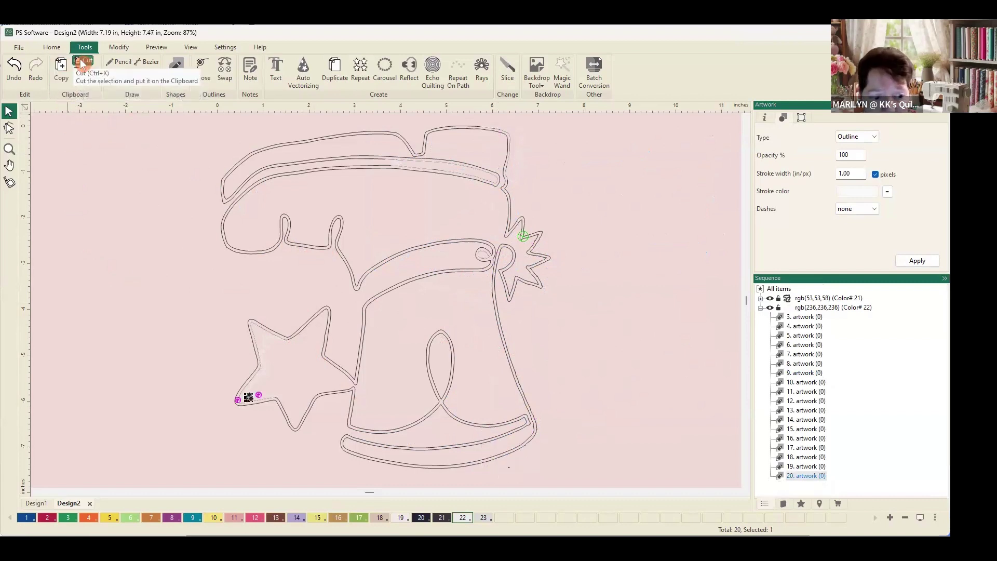
left_click(82, 62)
left_click(81, 62)
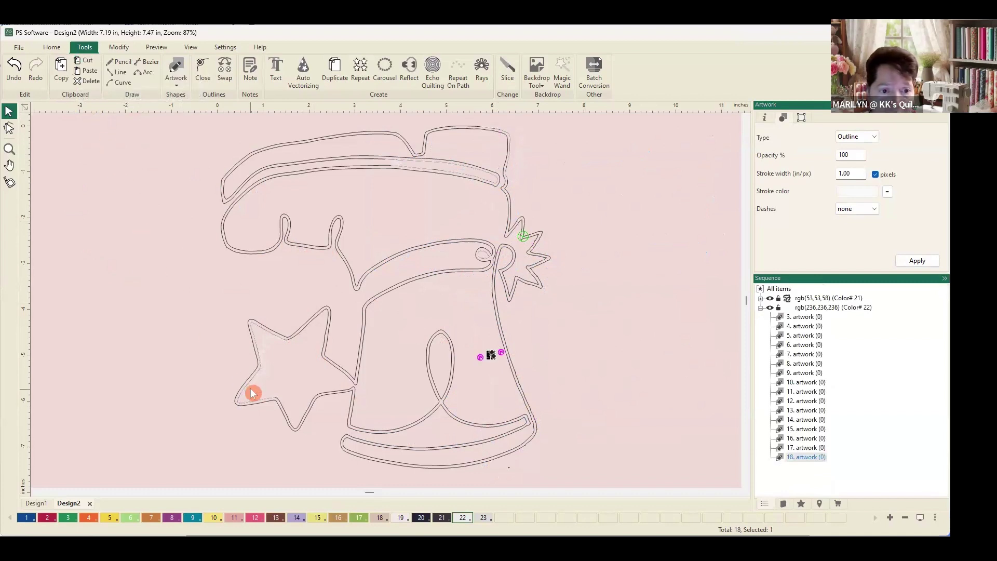
Step: Move the dark boot outline aside to the right and cut the entire remaining rgb(236,236,236) Color# 22 group
left_click(262, 259)
left_click_drag(261, 259, 697, 247)
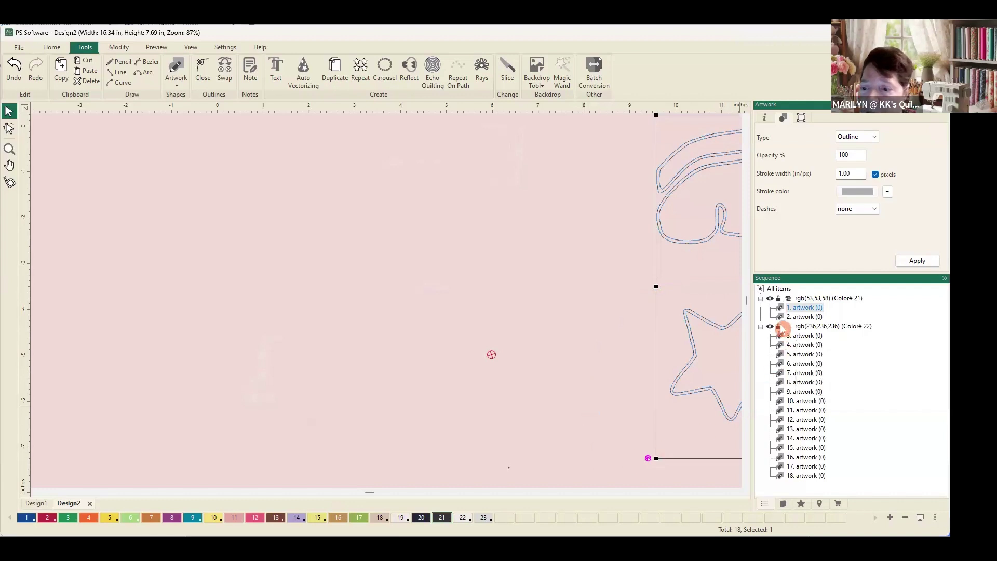
left_click(800, 326)
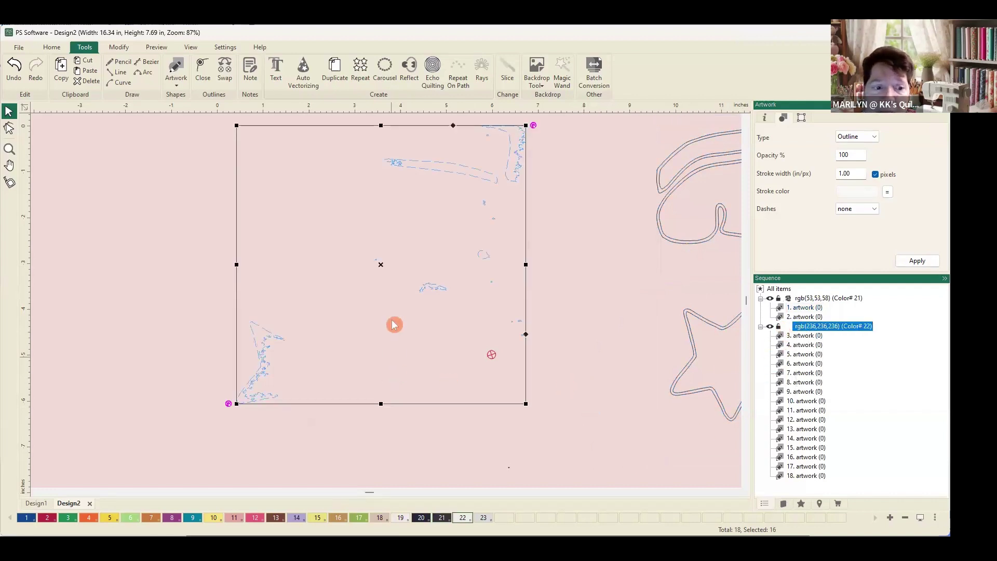
left_click(77, 61)
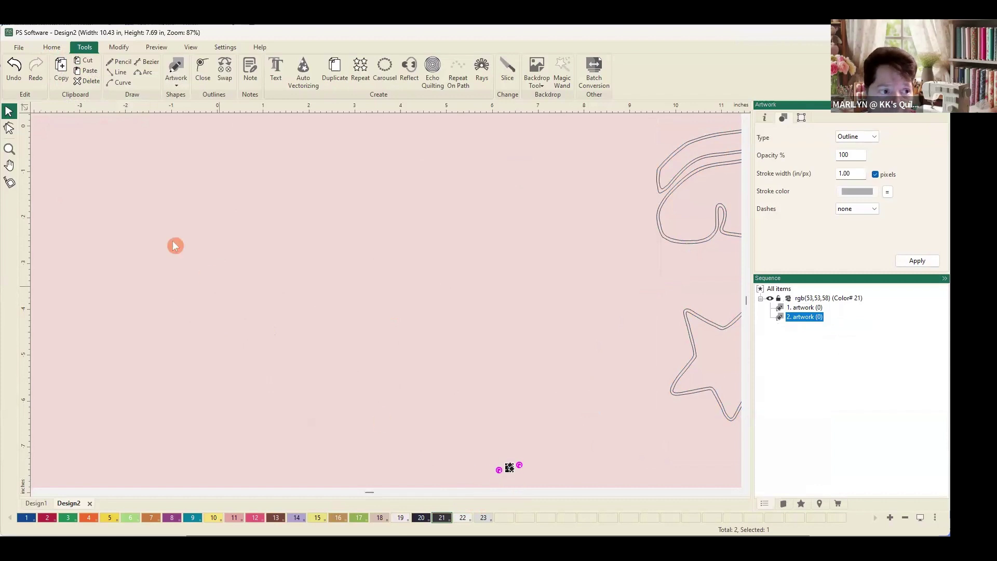
Step: Delete the stray dark speck below the design and move the boot outline back to the middle of the workspace
key("Delete")
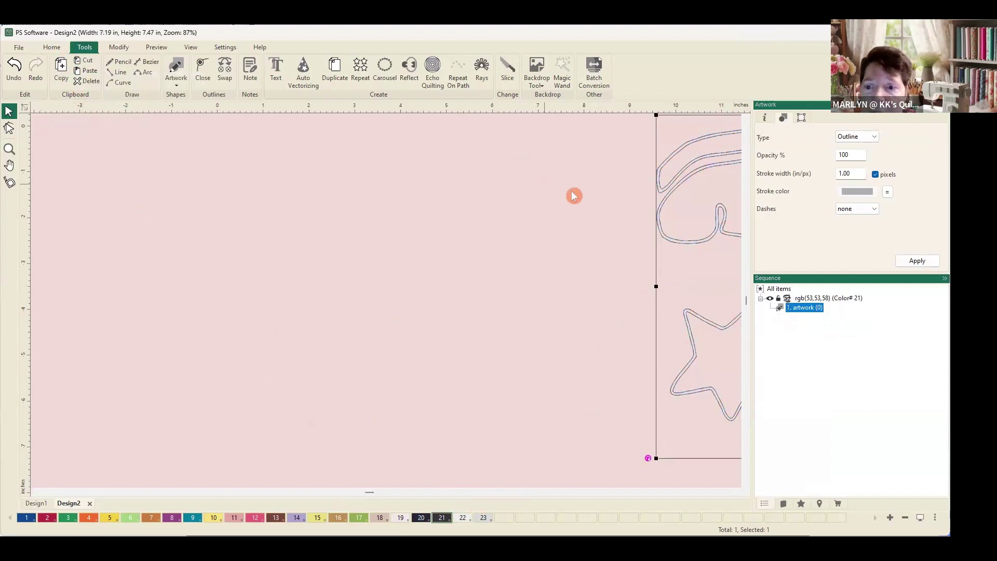
left_click_drag(666, 235, 100, 295)
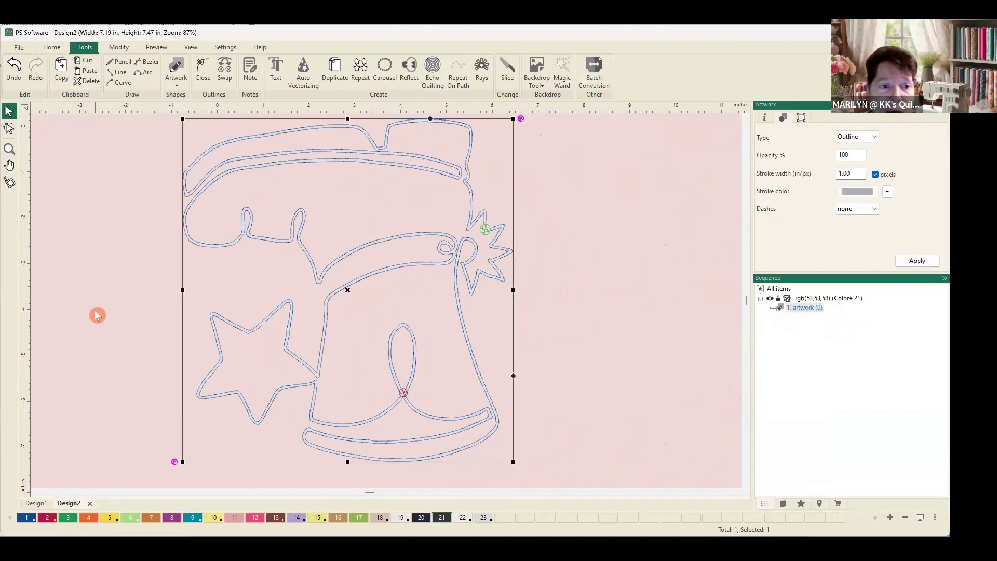
left_click(96, 314)
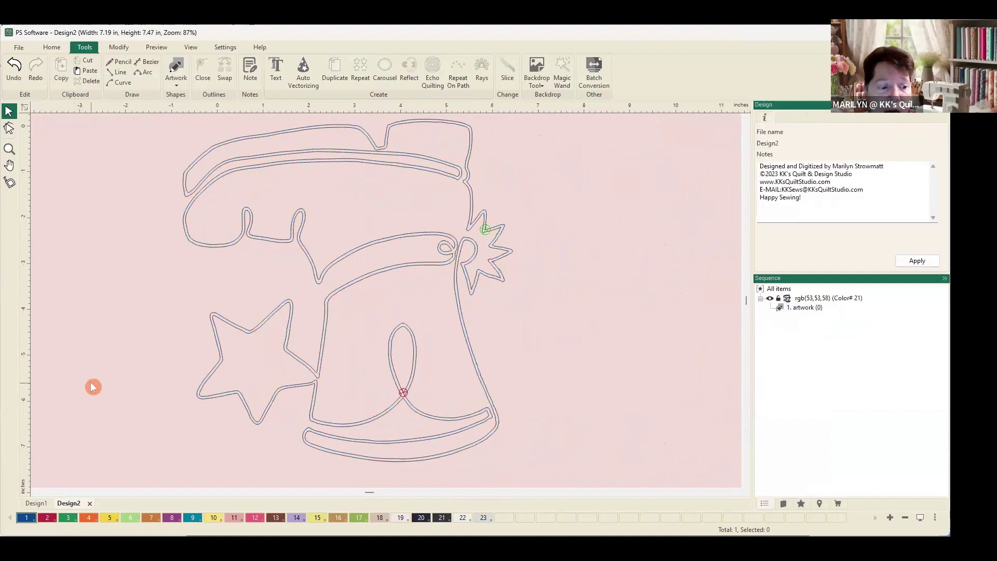